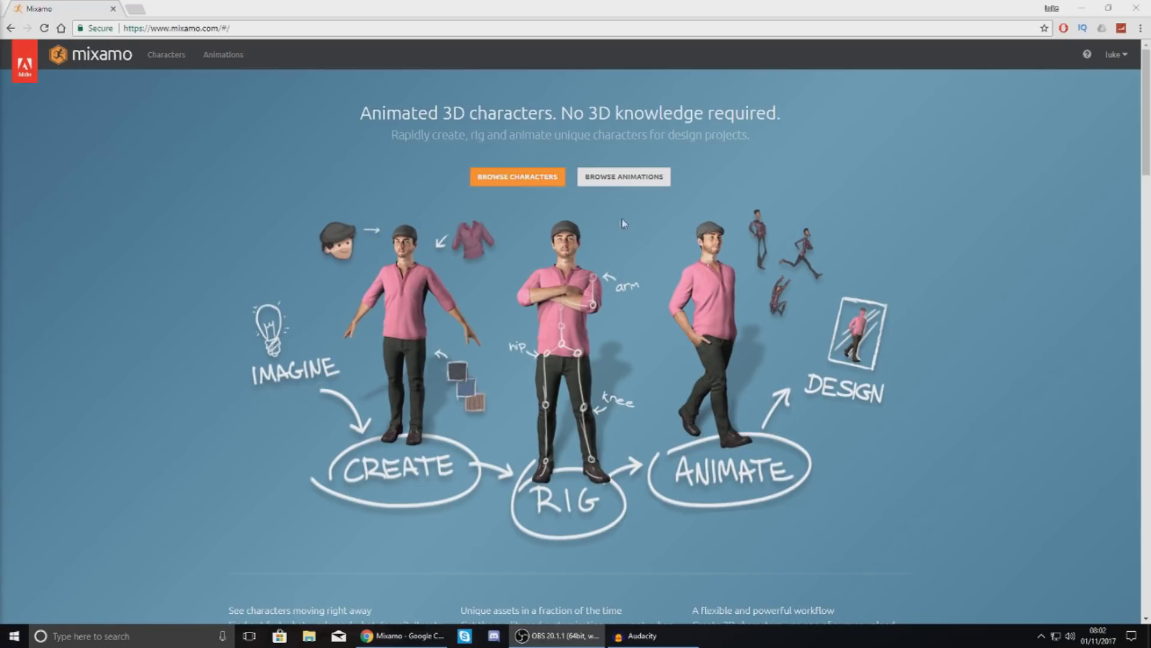
Replace the Copzombie model with Jasper from the character library, shown in T-pose.
left_click(543, 189)
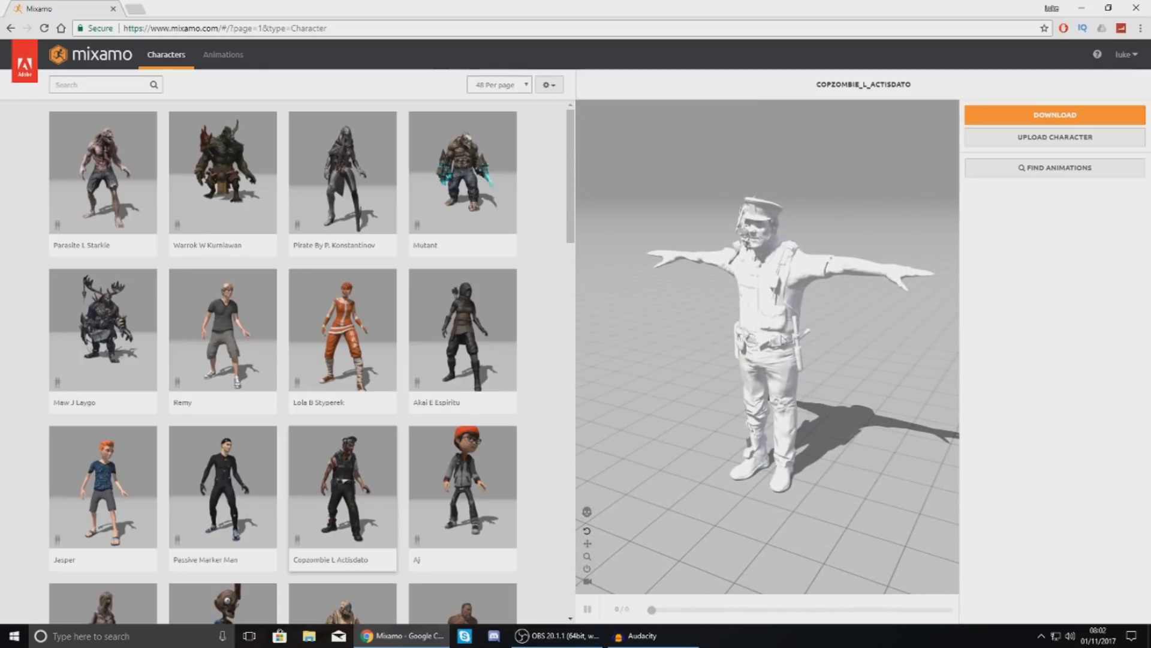
mouse_move(780, 288)
left_mouse_down()
mouse_move(869, 282)
mouse_move(660, 318)
mouse_move(770, 306)
left_mouse_up()
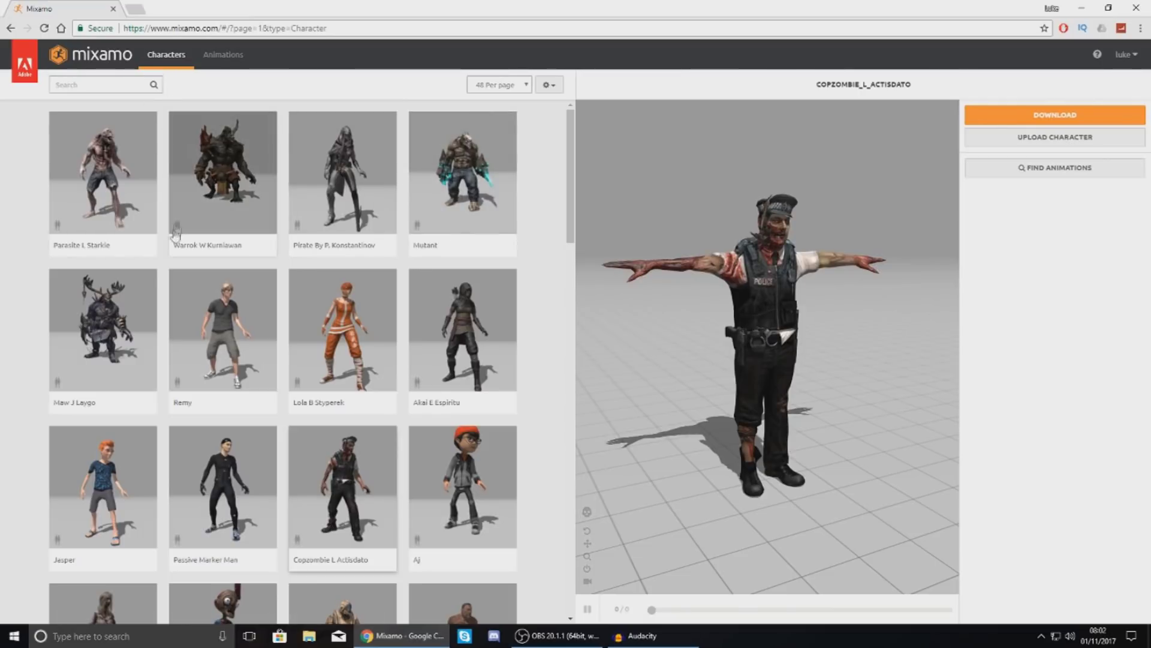
left_click(110, 505)
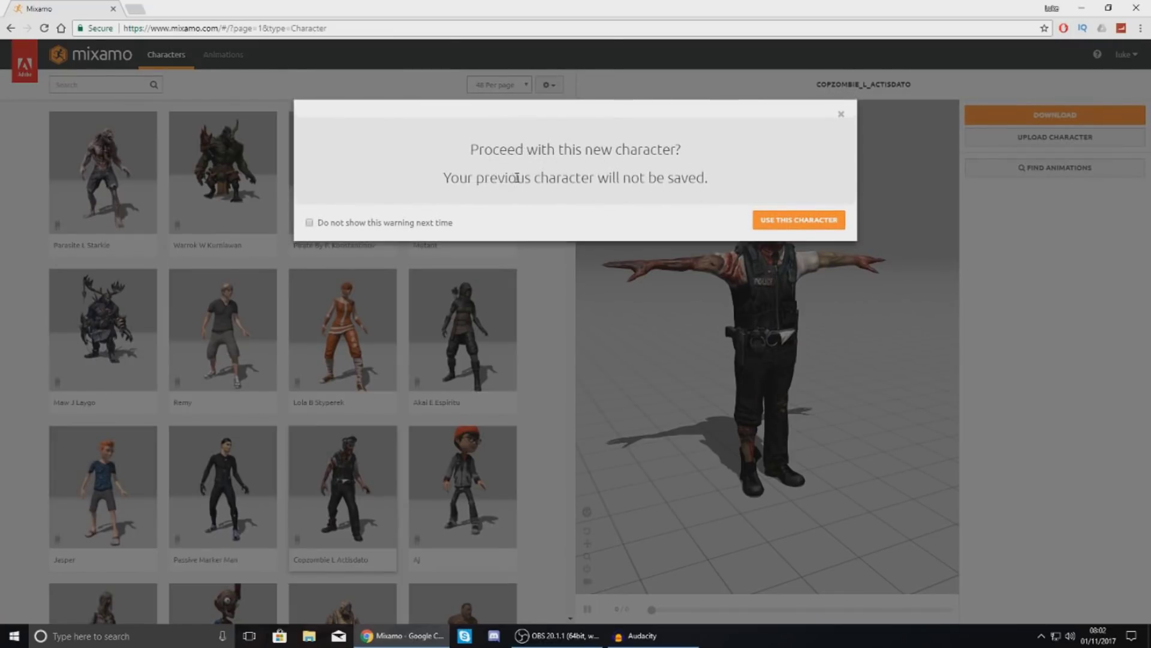
left_click(783, 223)
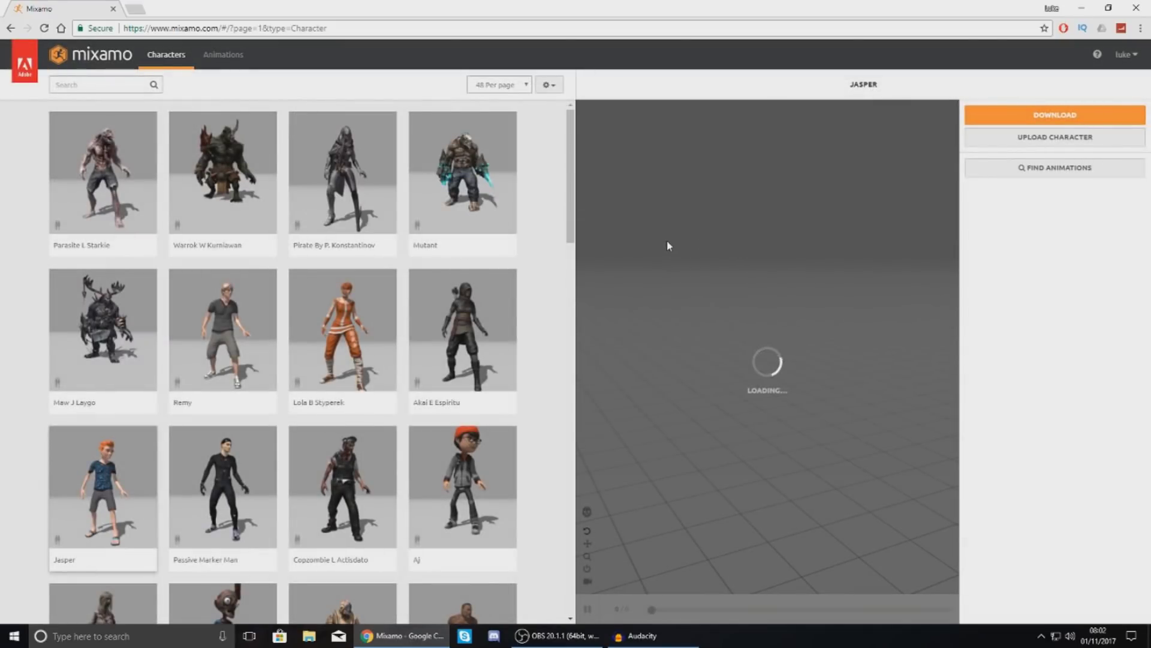
left_click_drag(570, 231, 569, 233)
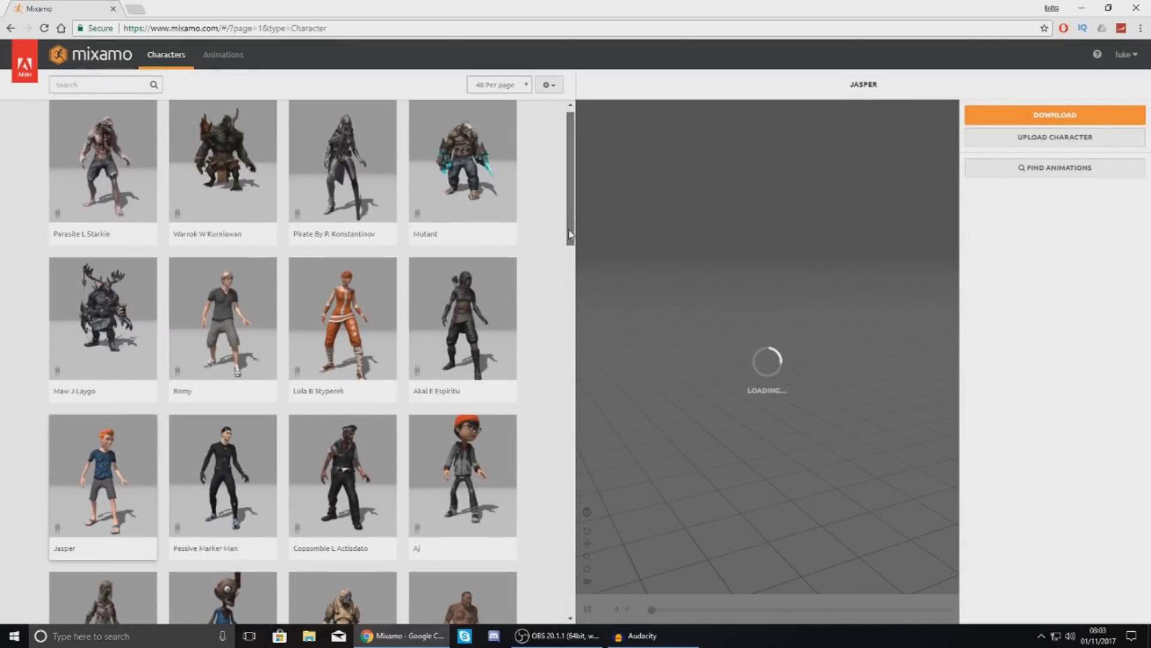
right_click(568, 227)
left_click(575, 219)
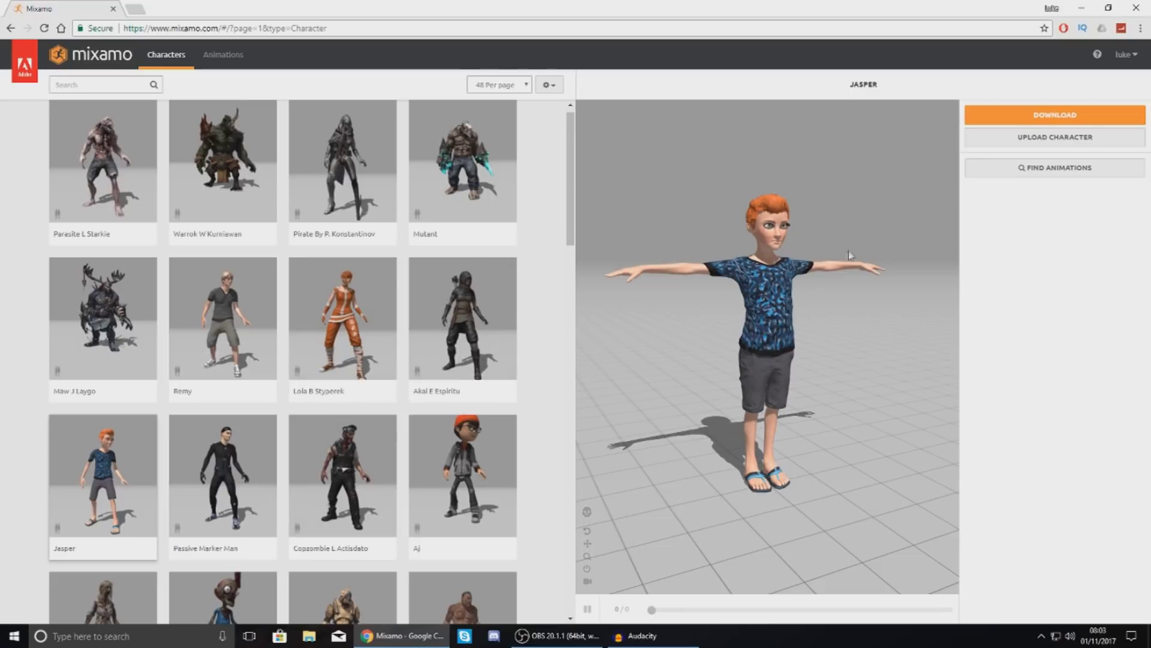
left_click_drag(749, 266, 782, 252)
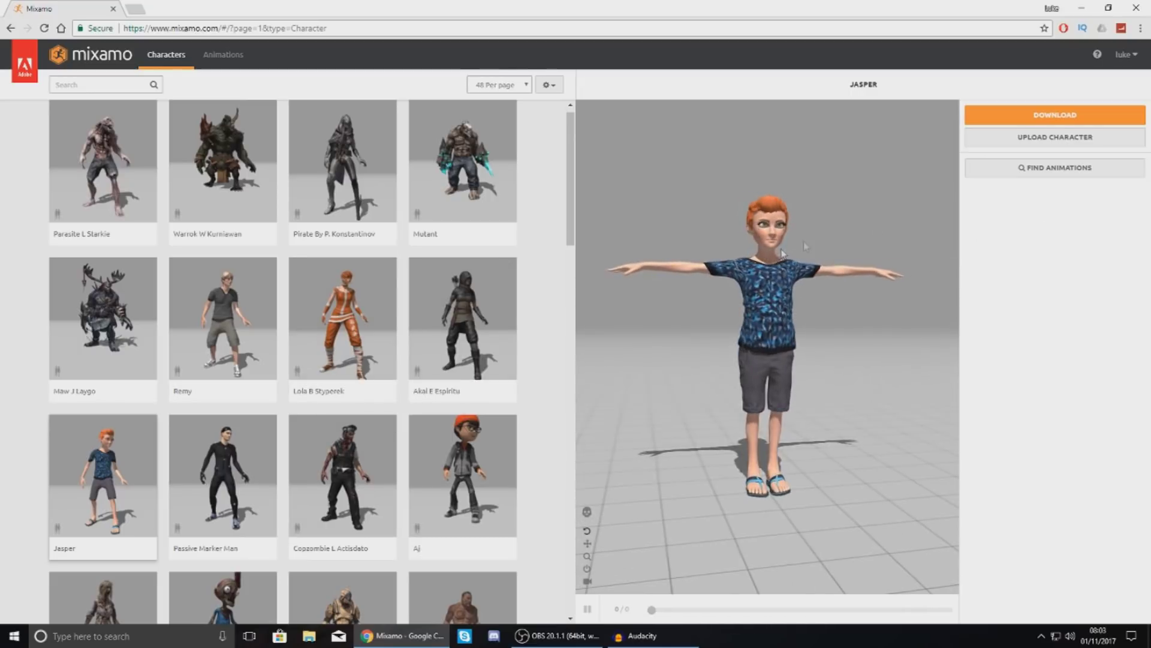
Download Jasper as an FBX file in T-pose from the Animations view.
left_click(1044, 177)
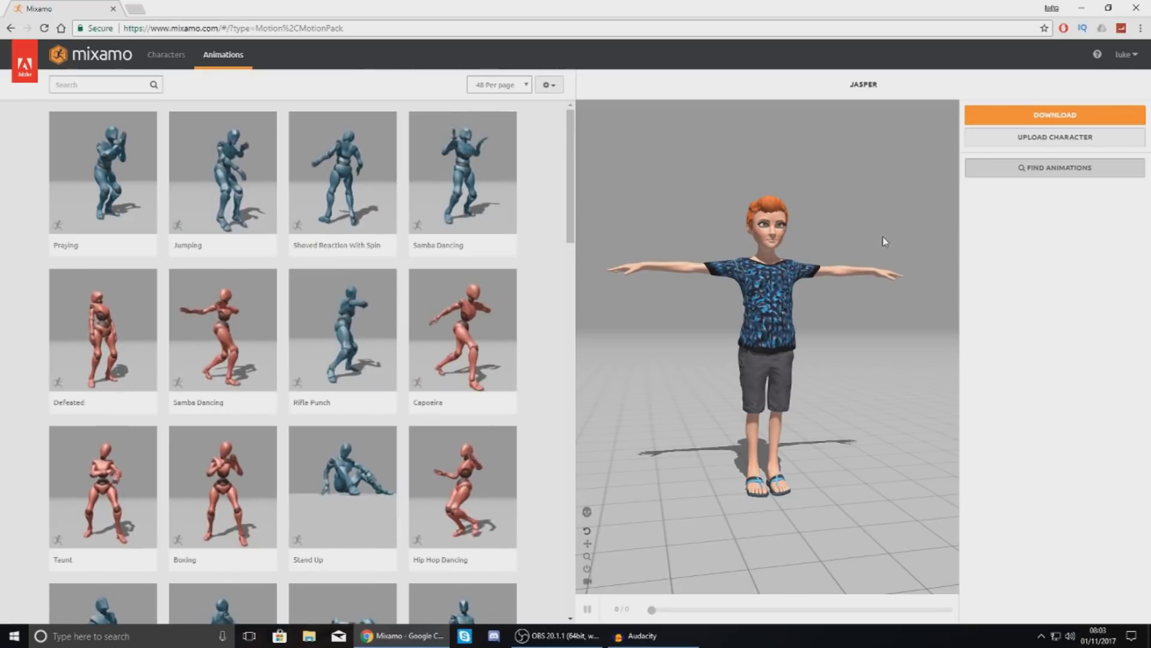
left_click(993, 120)
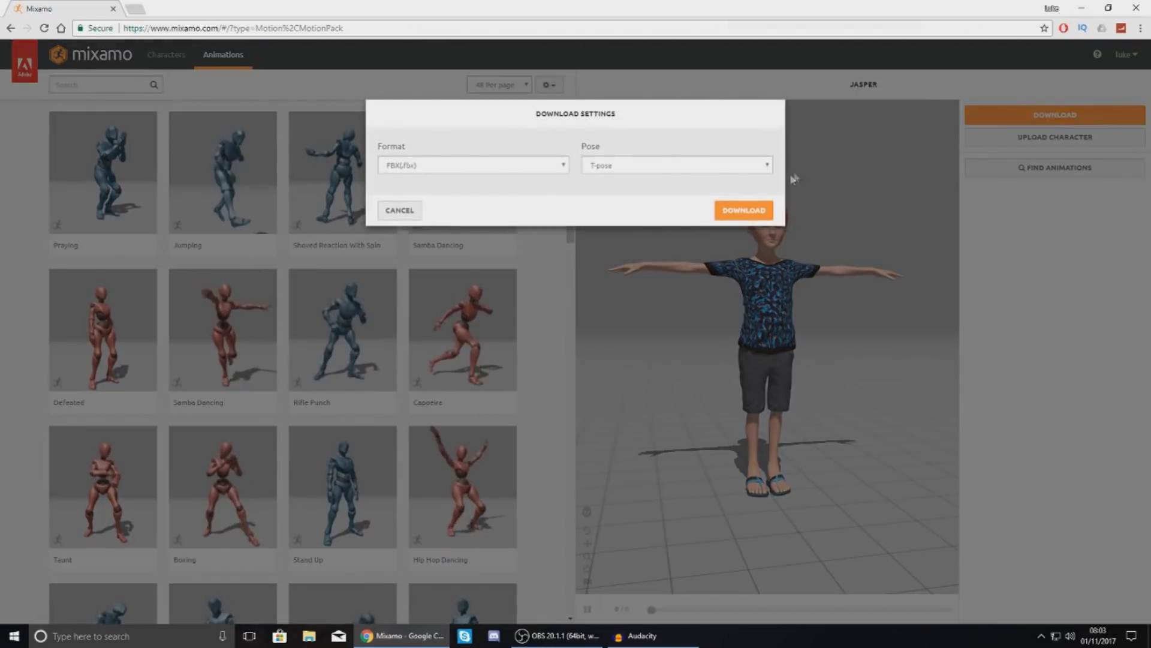
left_click(744, 210)
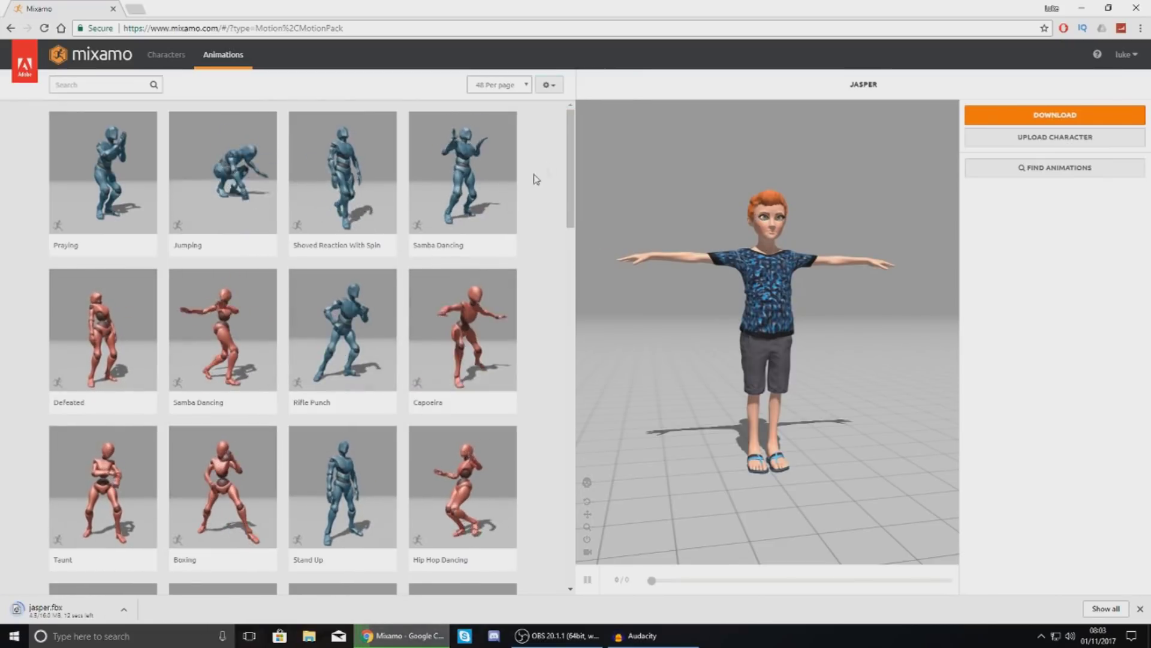
Apply the Samba Dancing animation to Jasper.
mouse_move(575, 162)
left_mouse_down()
mouse_move(573, 267)
mouse_move(579, 178)
left_mouse_up()
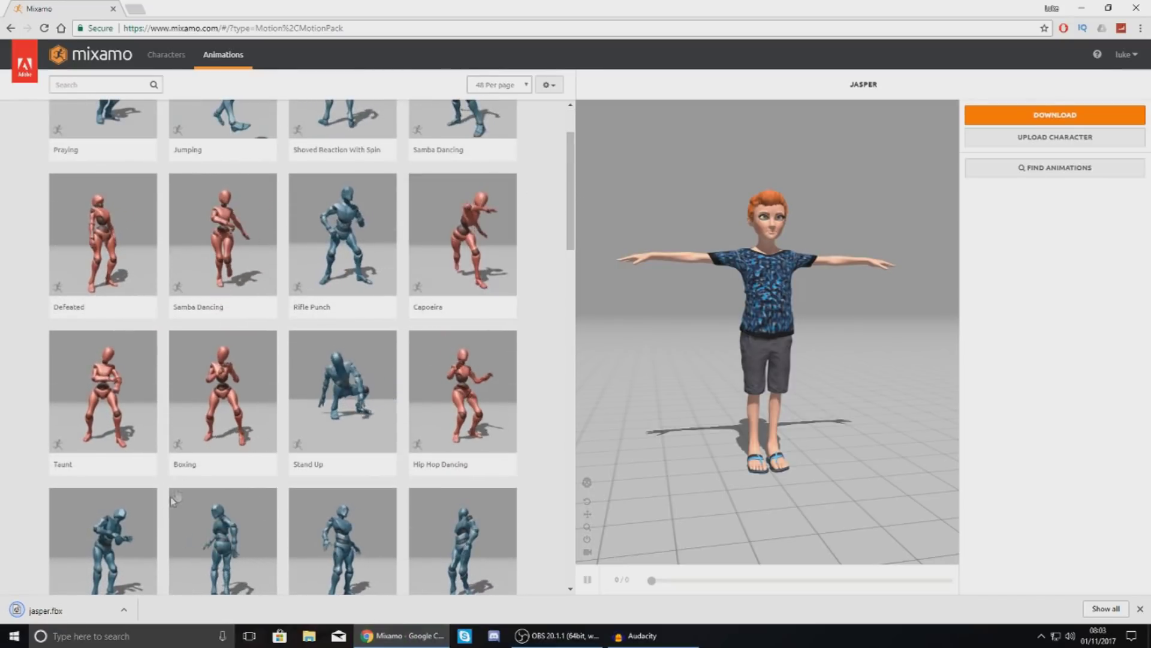
scroll(214, 367, "up", 2)
left_click(214, 367)
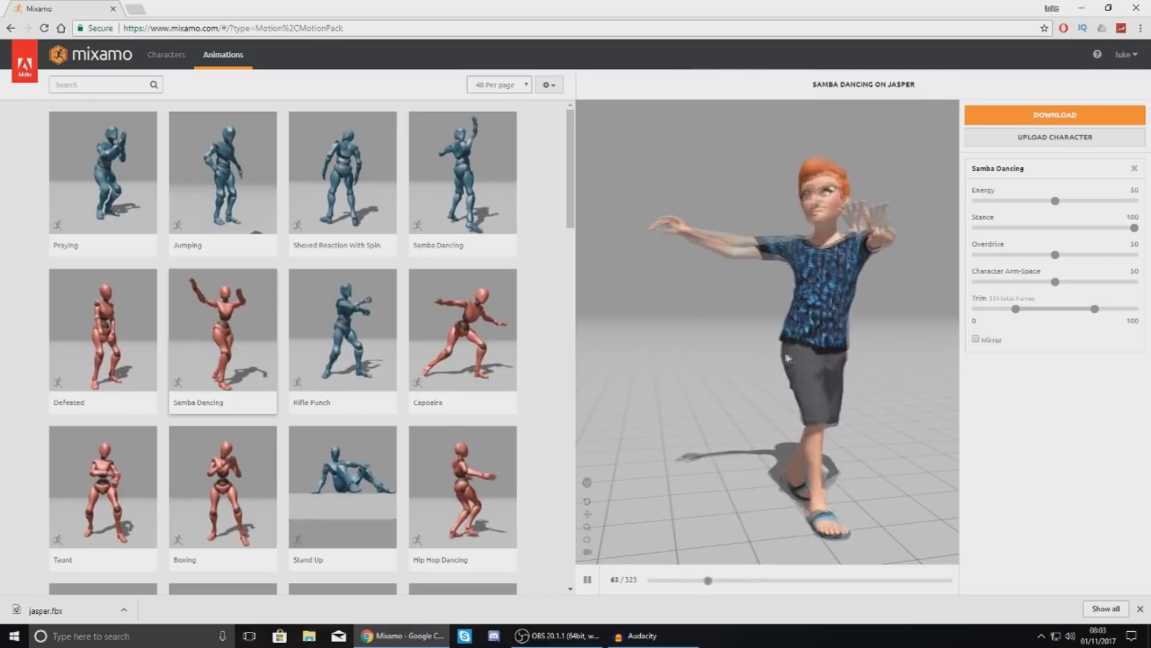
scroll(881, 376, "up", 5)
left_click_drag(881, 376, 816, 381)
scroll(807, 420, "down", 5)
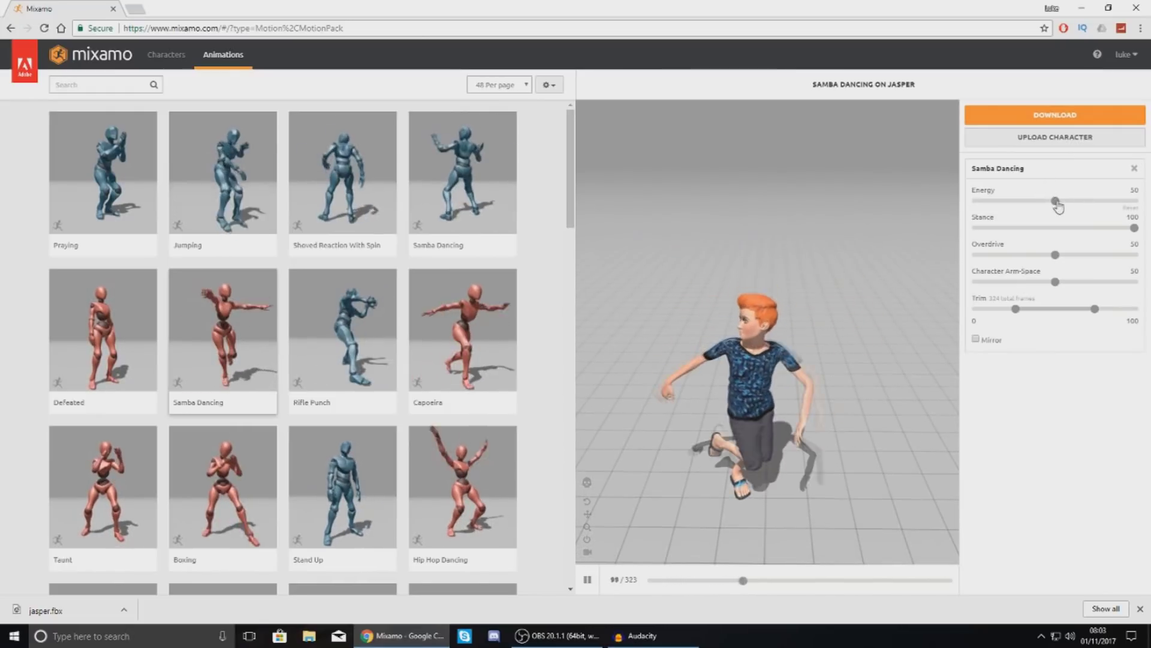
Set the dance's Energy to 100, Stance to 46 and Overdrive to 53.
left_click(1135, 201)
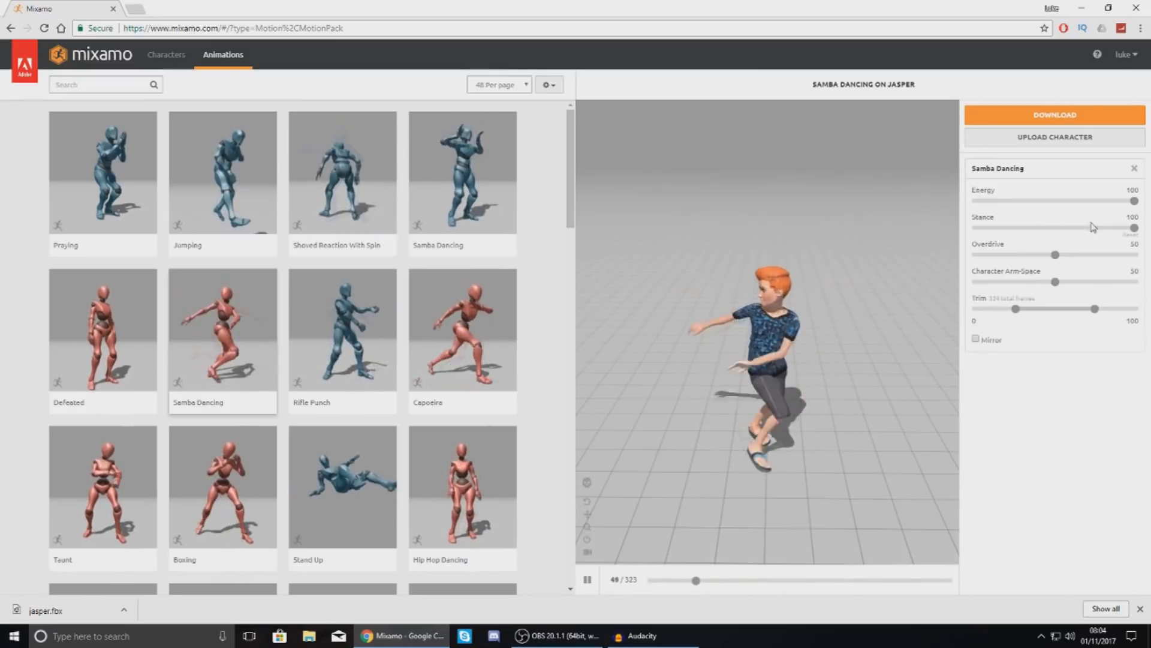
left_click_drag(1134, 228, 1013, 234)
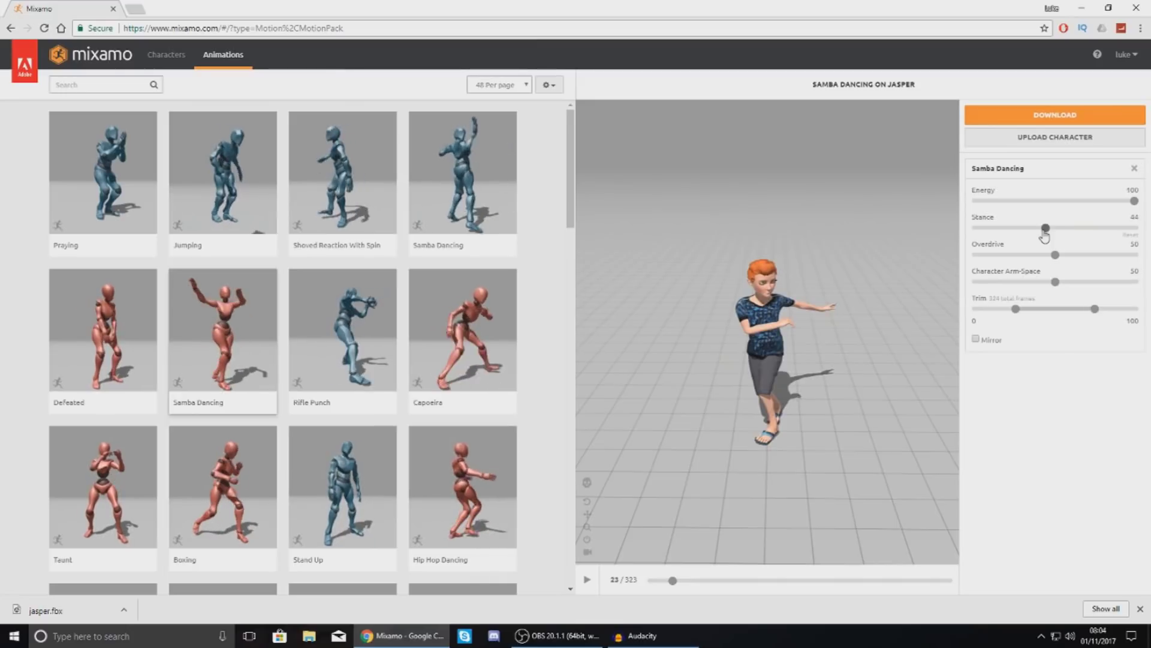
left_click_drag(1045, 237, 1047, 236)
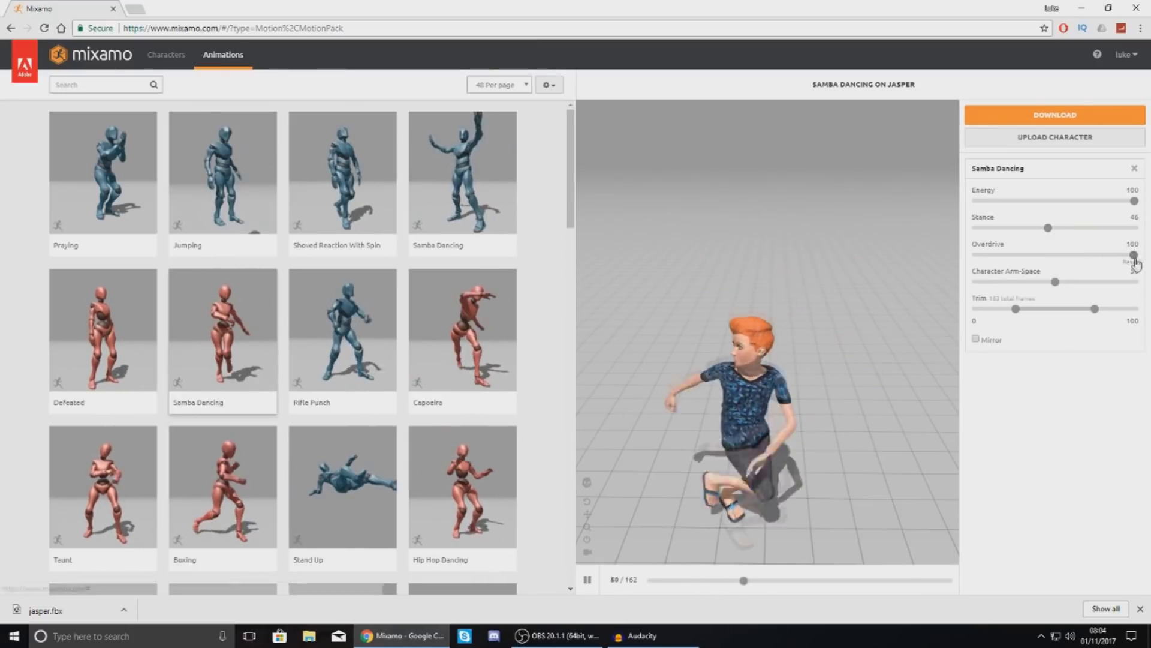
left_click_drag(1135, 256, 1061, 257)
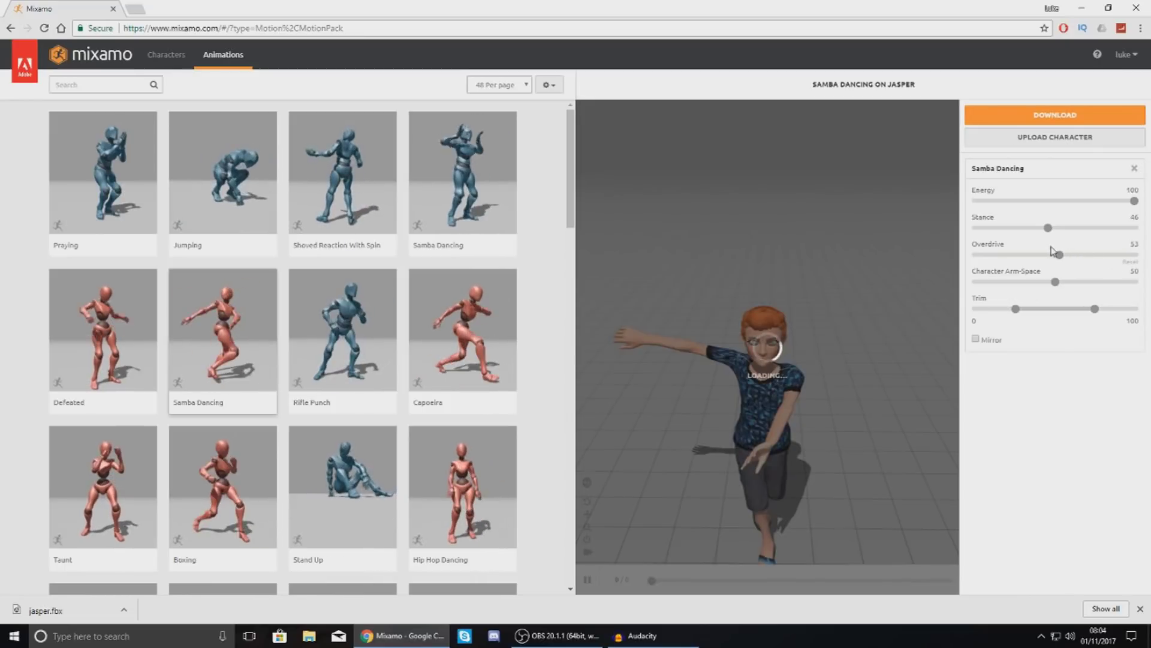
Download Samba Dancing as FBX with skin, 30 FPS and no keyframe reduction.
left_click(1055, 118)
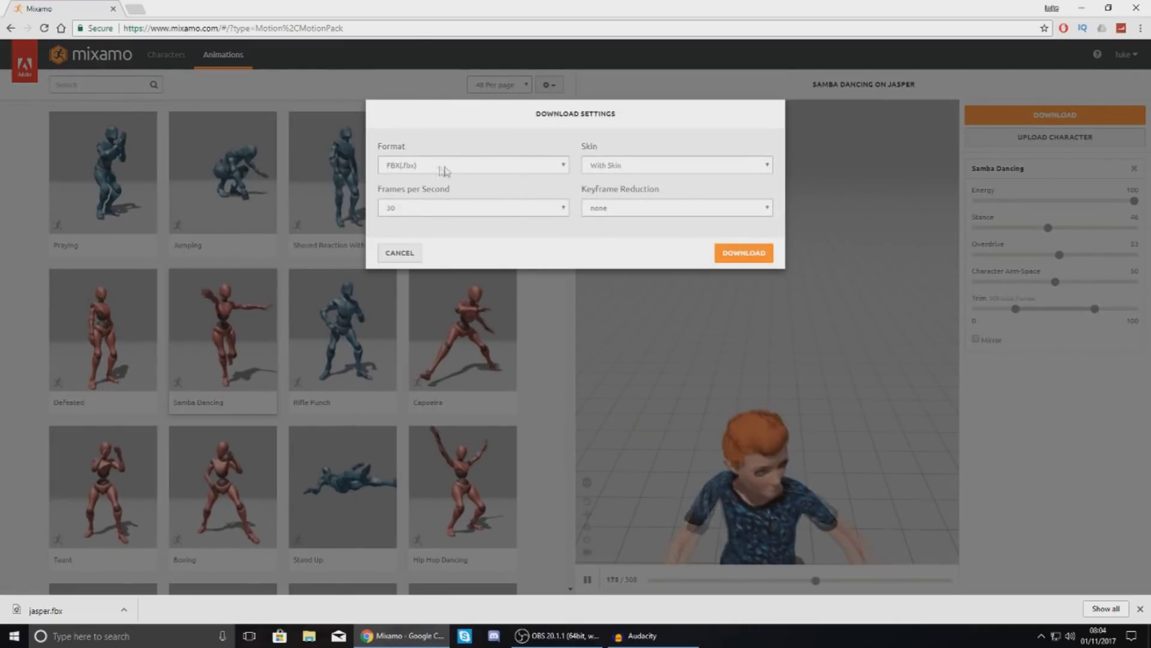
left_click(662, 166)
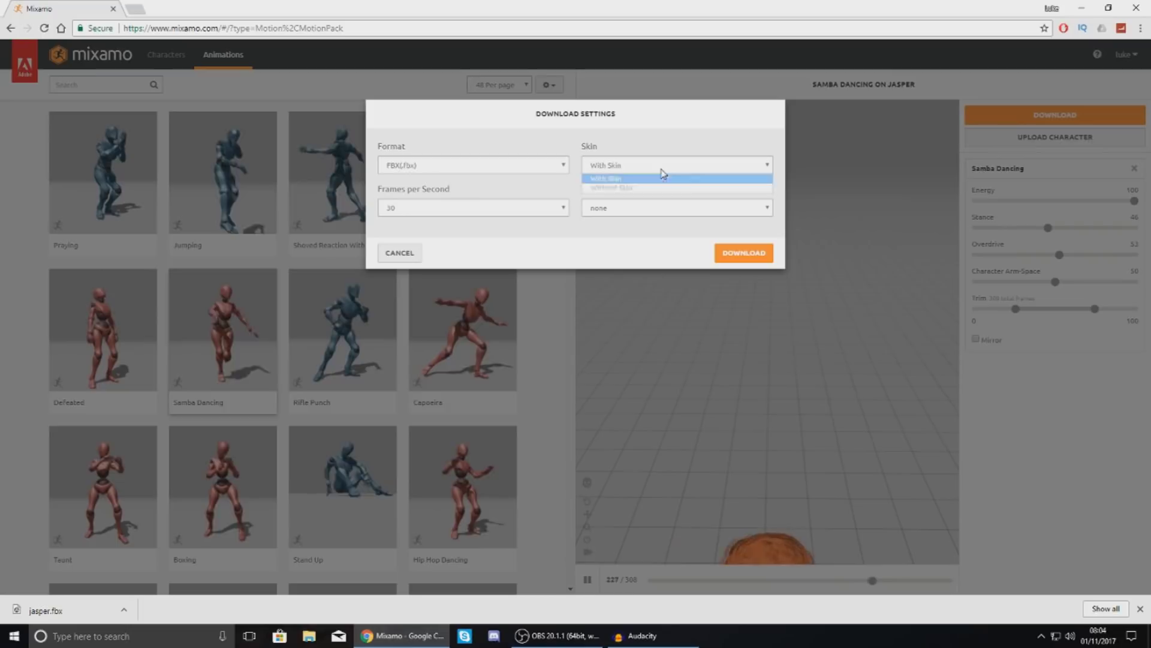
left_click(660, 178)
left_click(659, 207)
left_click(648, 211)
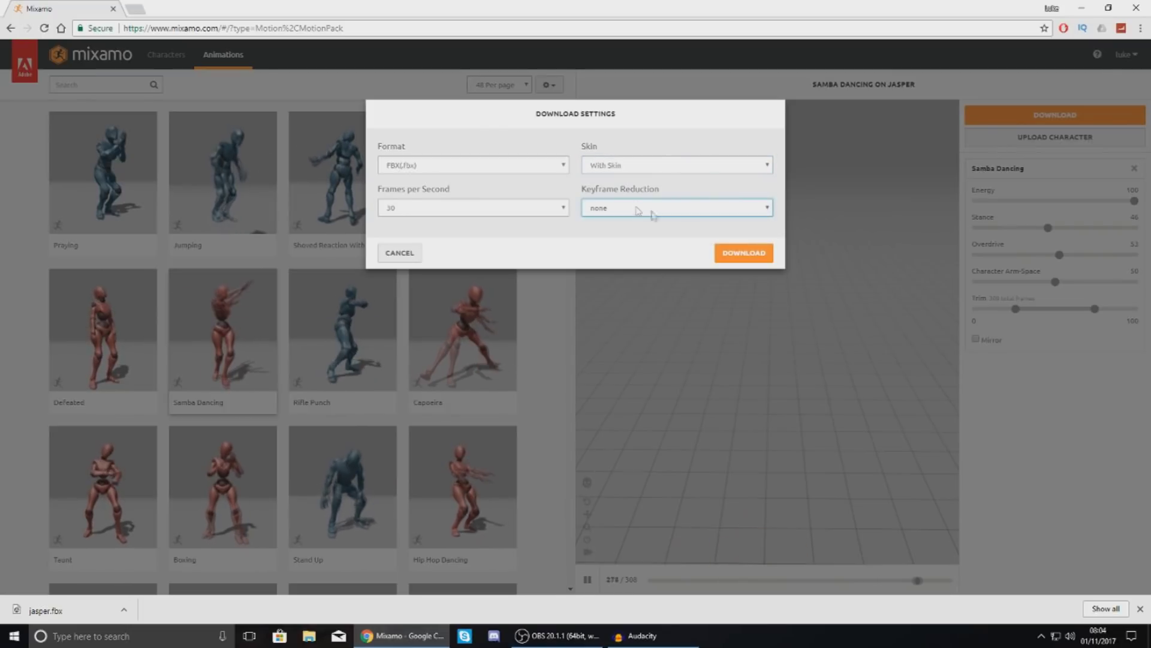
left_click(743, 254)
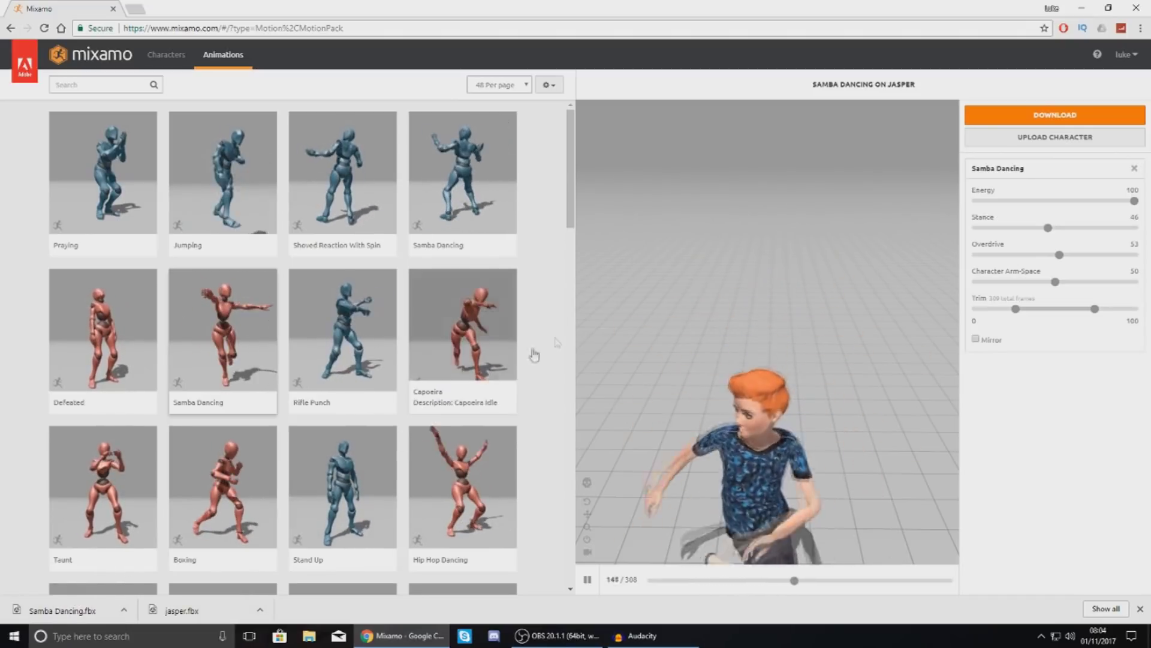
mouse_move(569, 220)
left_mouse_down()
mouse_move(571, 390)
mouse_move(586, 219)
left_mouse_up()
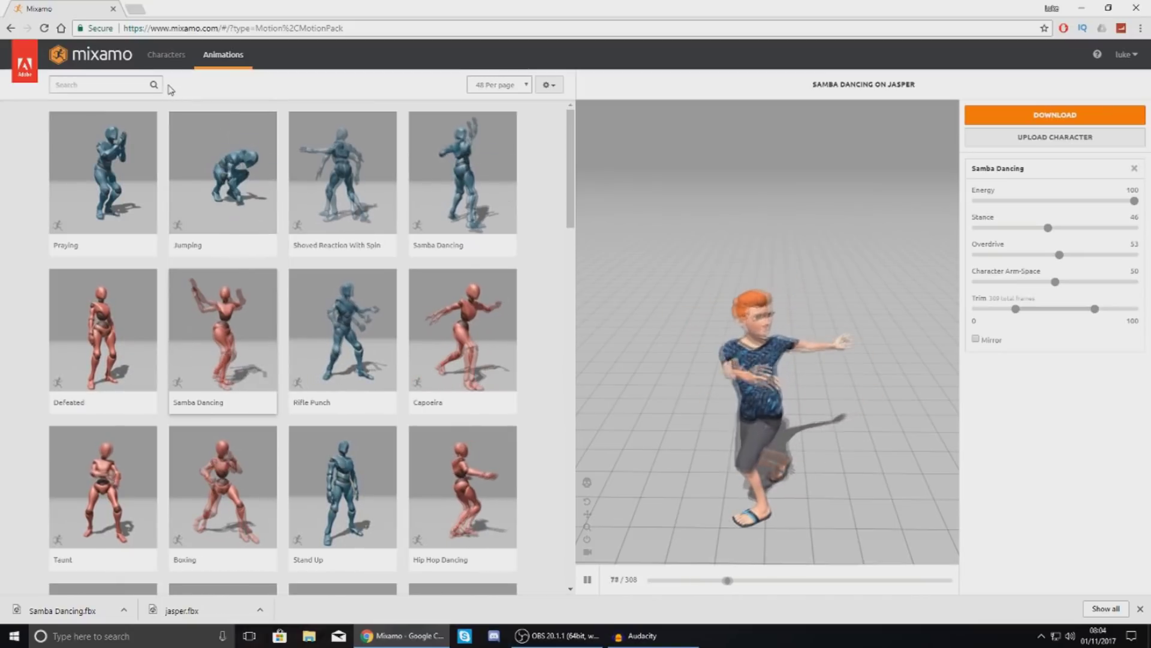
Search the animation library for 'zombie'.
left_click(128, 85)
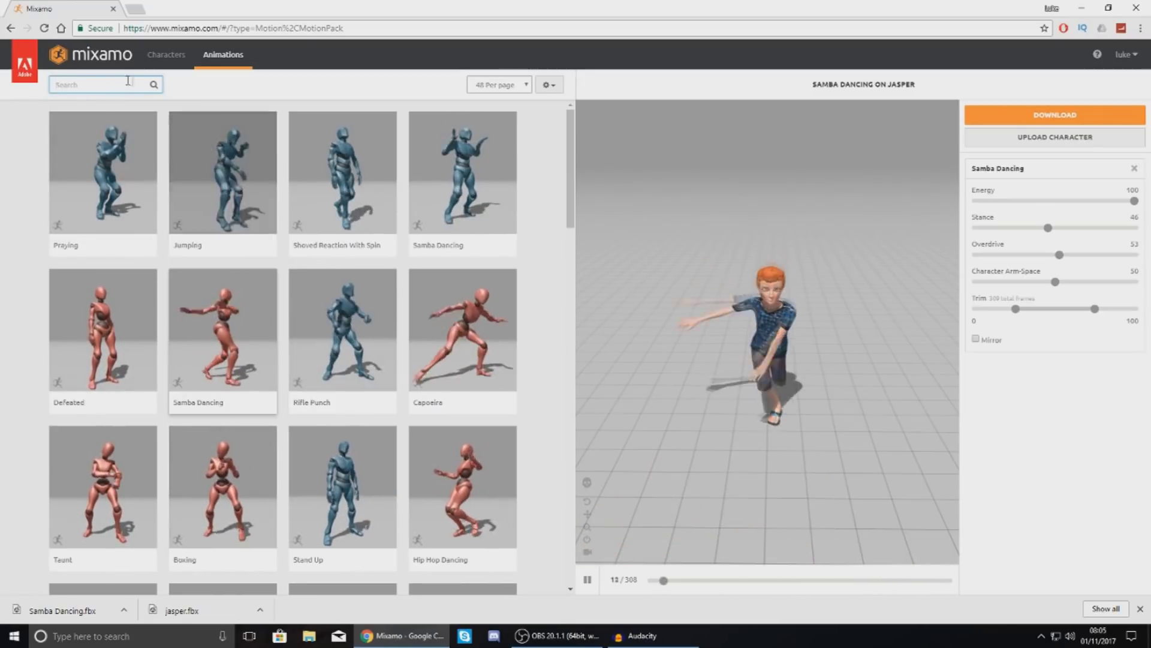
mouse_move(84, 85)
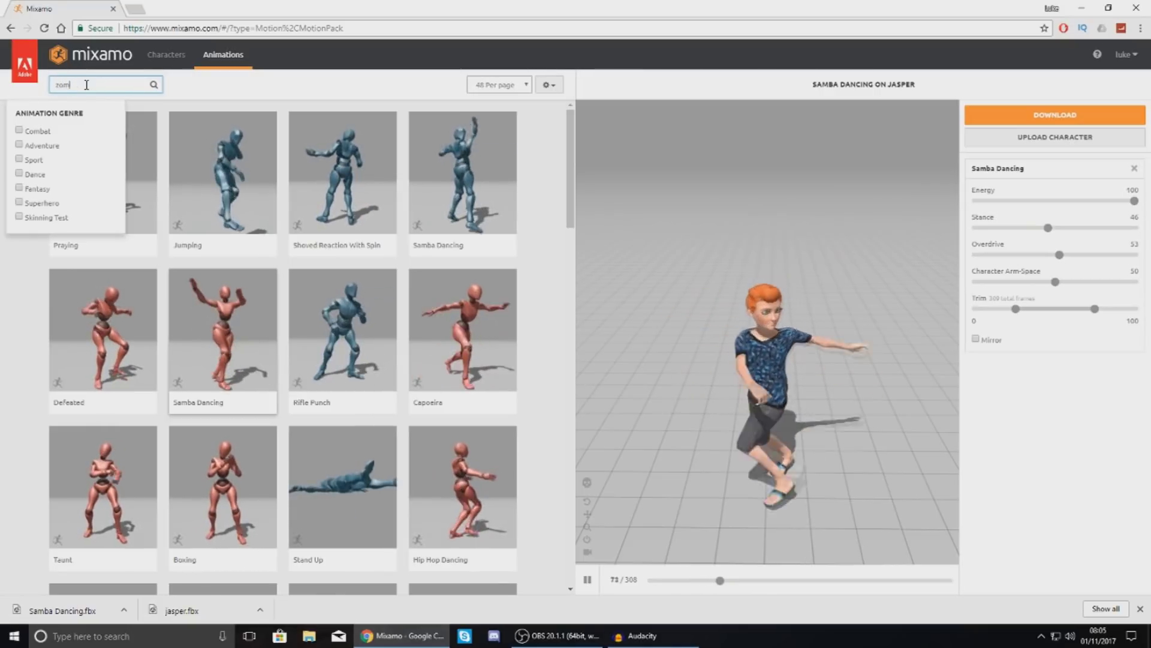
type("bie")
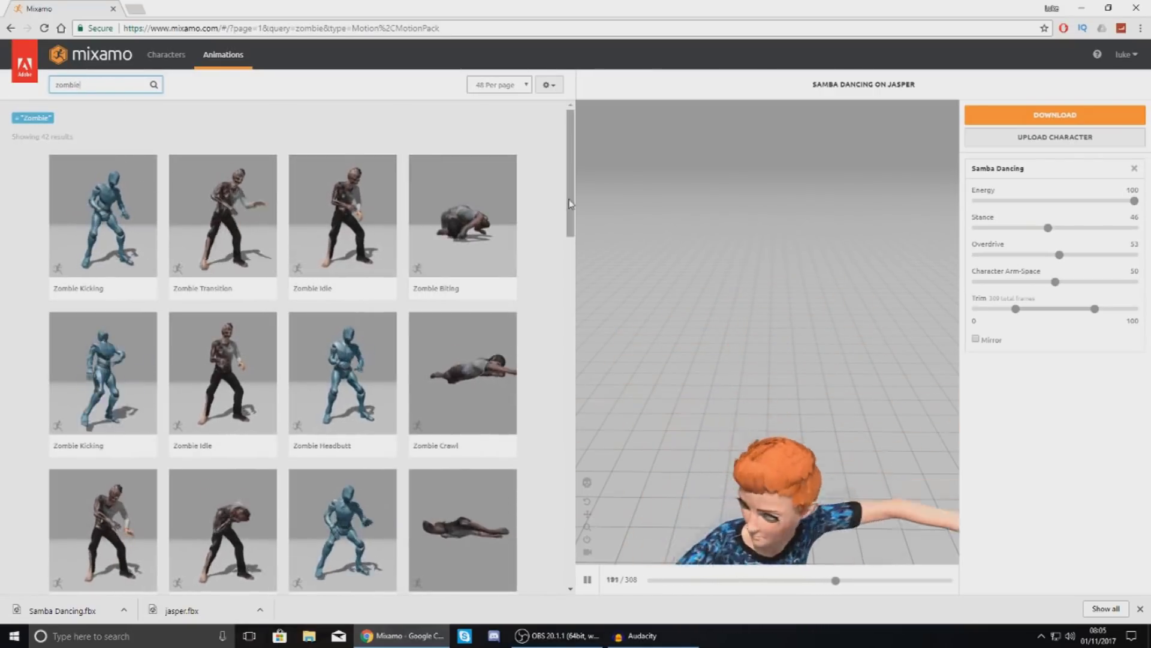
scroll(331, 356, "down", 2)
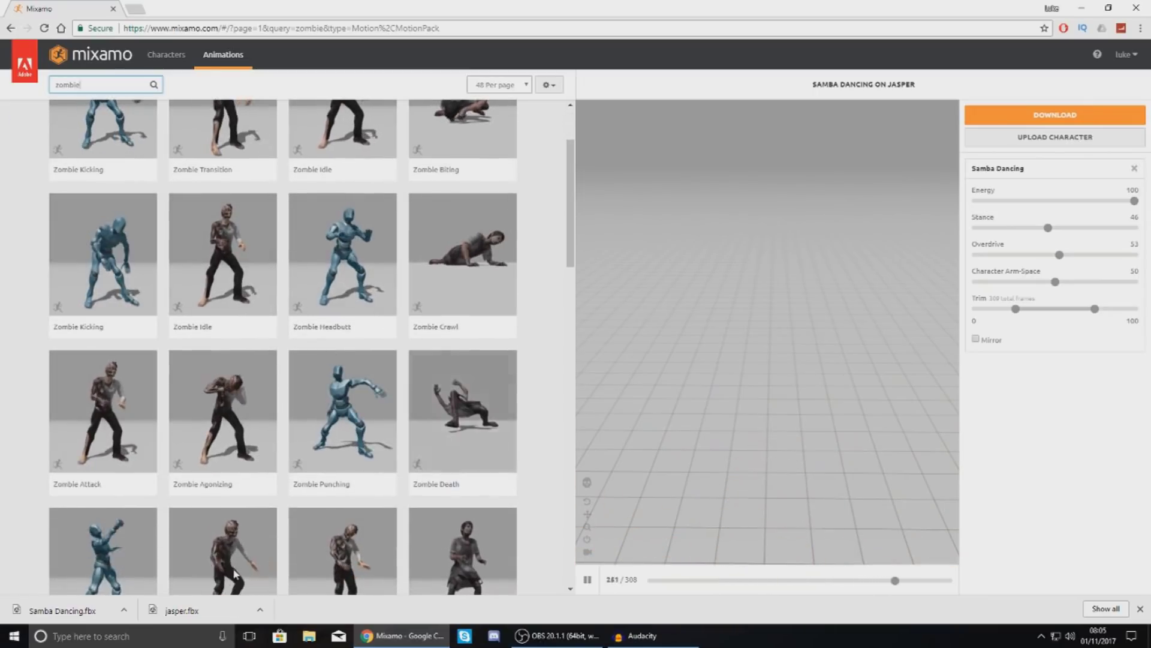
left_click_drag(574, 243, 569, 346)
Apply Zombie Run to Jasper in place, then preview the Not So Scary Zombie Pack.
left_click(359, 324)
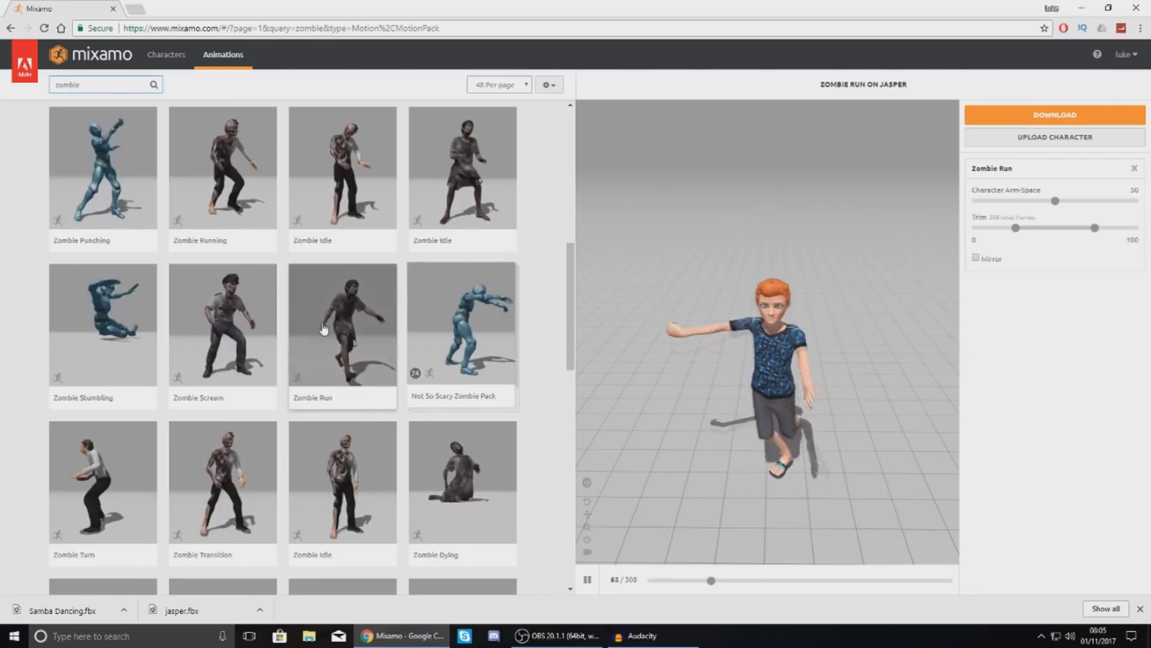
left_click(992, 333)
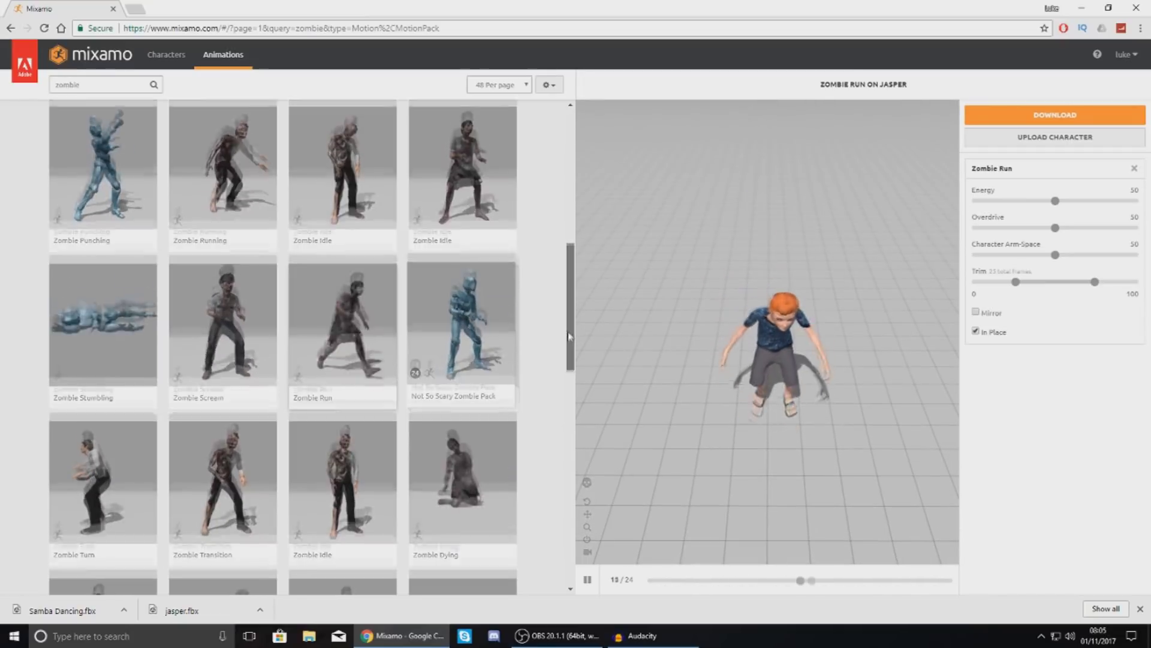
left_click_drag(570, 336, 634, 290)
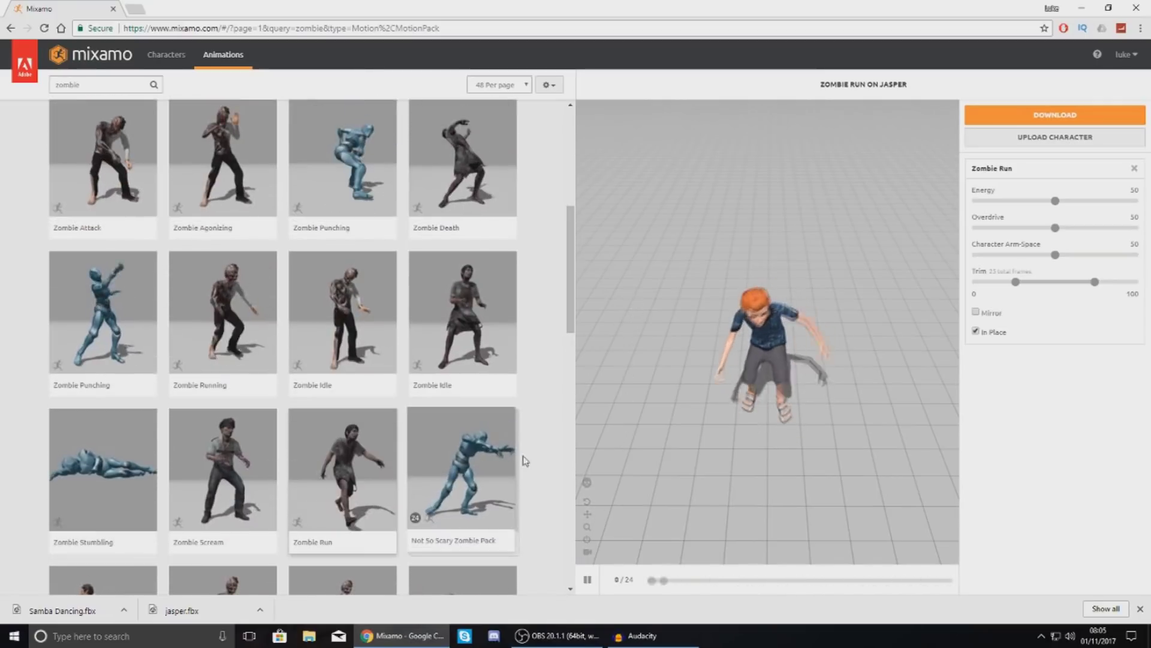
left_click(488, 463)
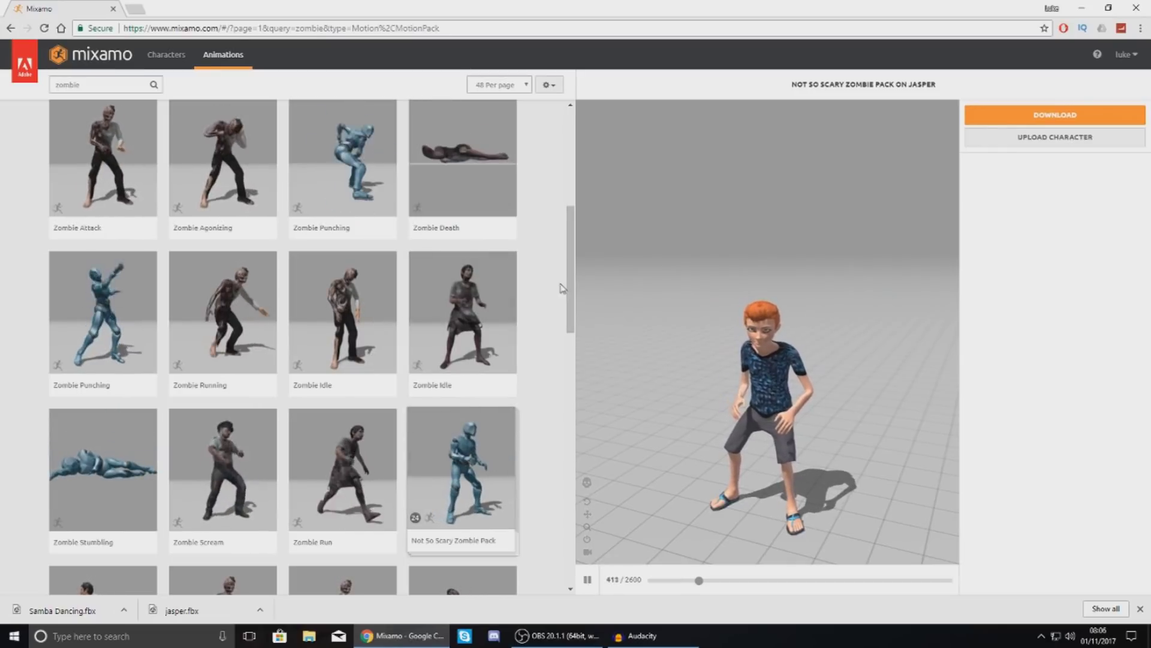
Reapply Zombie Run to Jasper with In Place turned off so he runs forward.
scroll(560, 282, "up", 1)
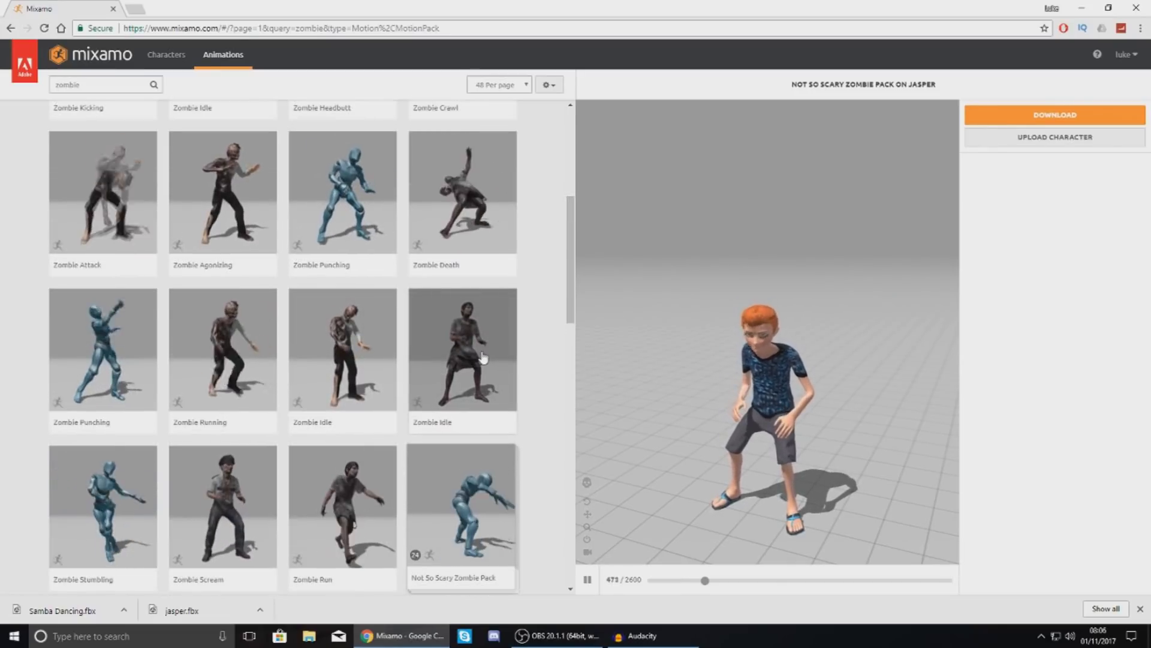
left_click(316, 540)
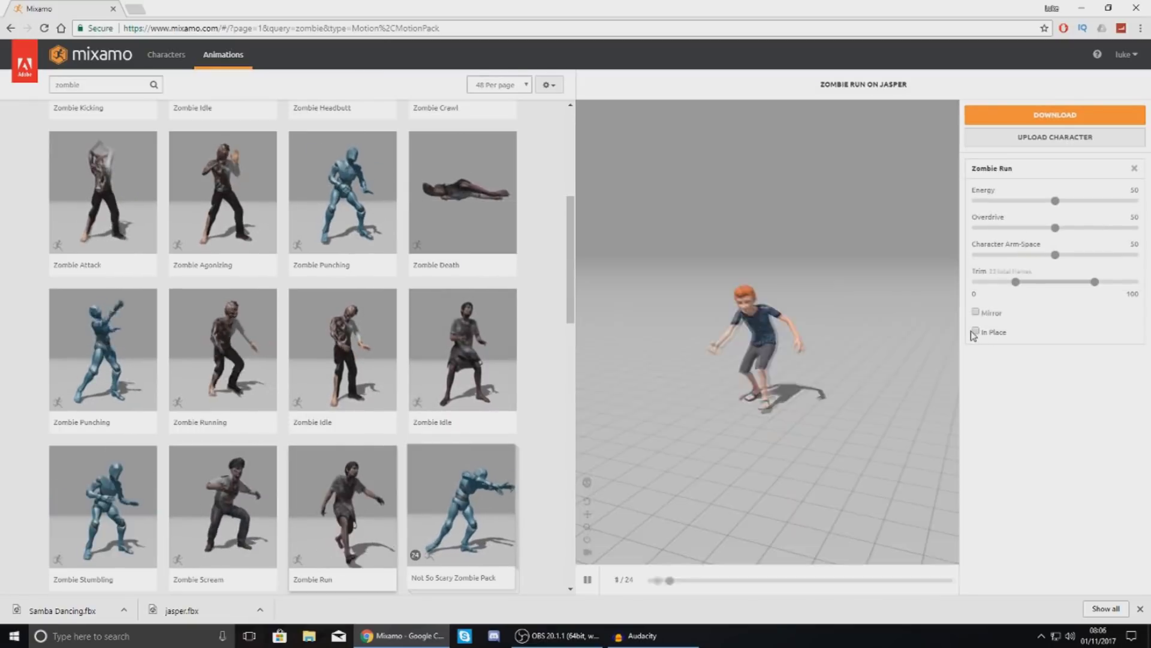
left_click(976, 332)
left_click(976, 332)
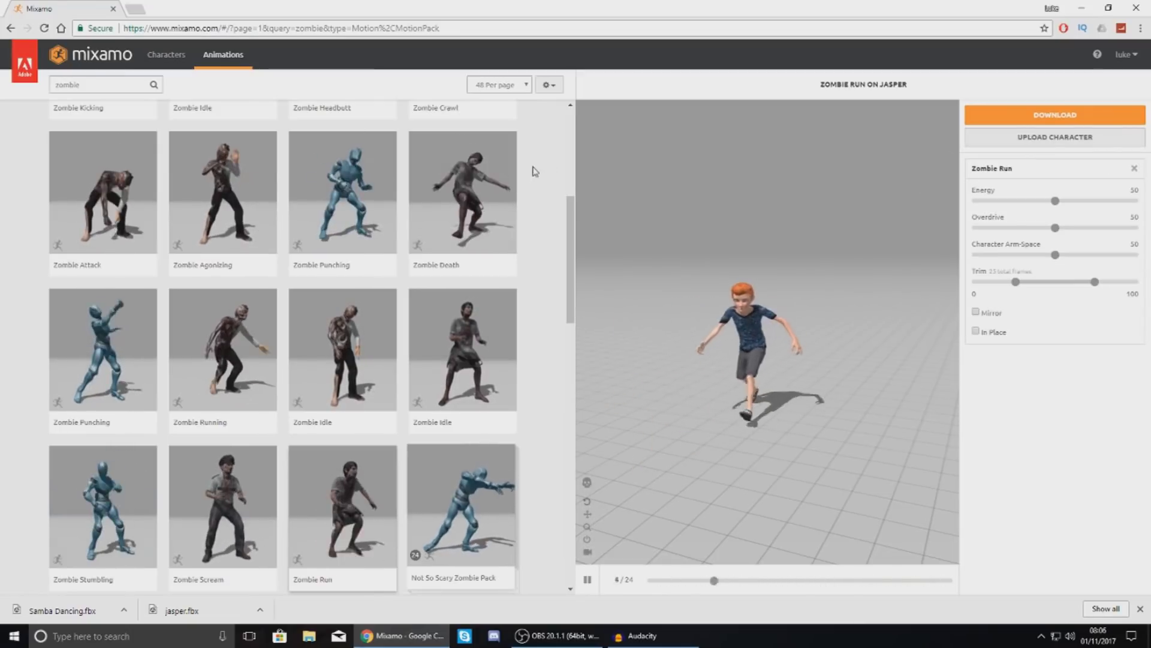
left_click(1057, 138)
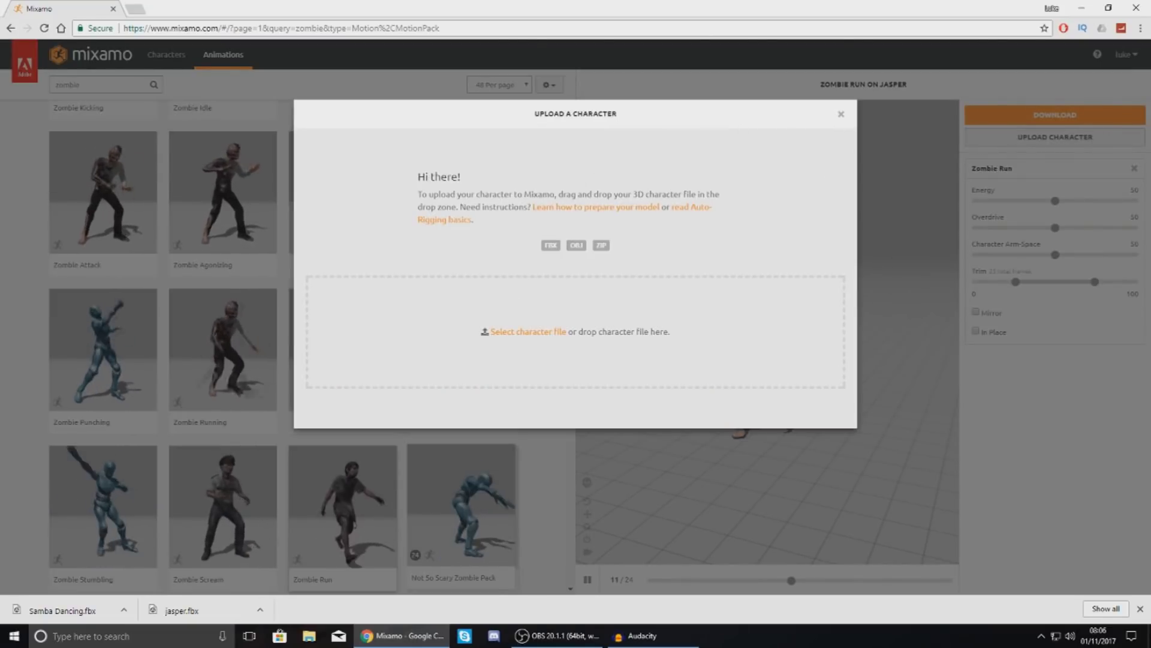
Upload the custom character FBX, place the chin and groin markers, and auto-rig it.
left_click_drag(857, 305, 609, 329)
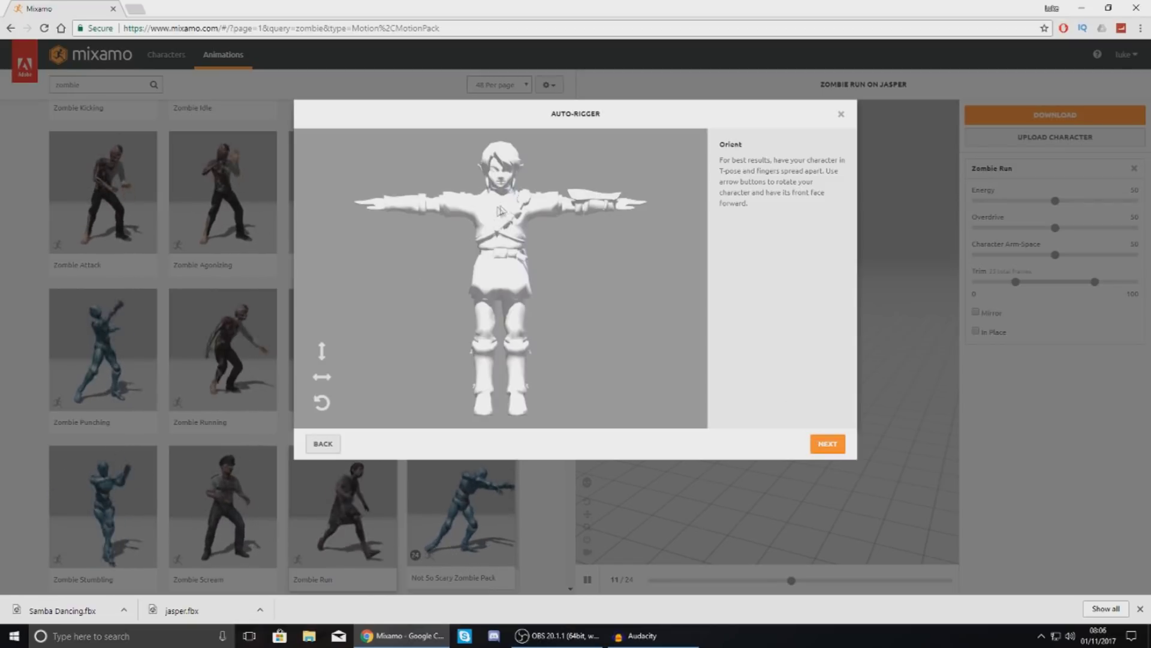
left_click(830, 449)
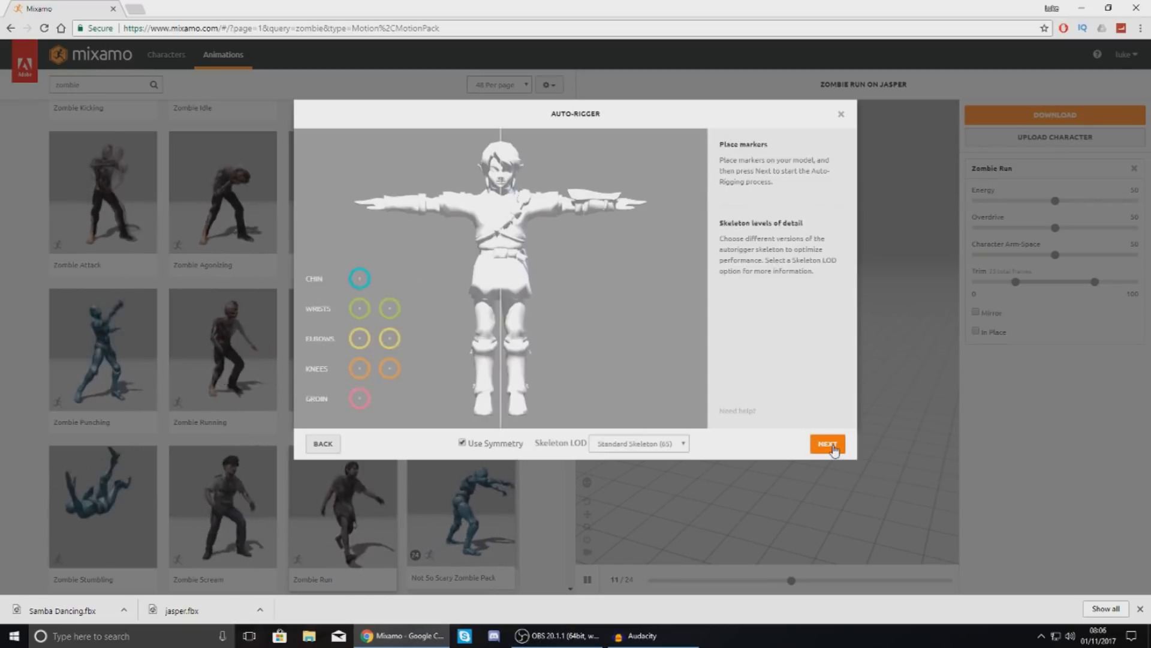
mouse_move(361, 280)
left_mouse_down()
mouse_move(387, 197)
mouse_move(503, 193)
left_mouse_up()
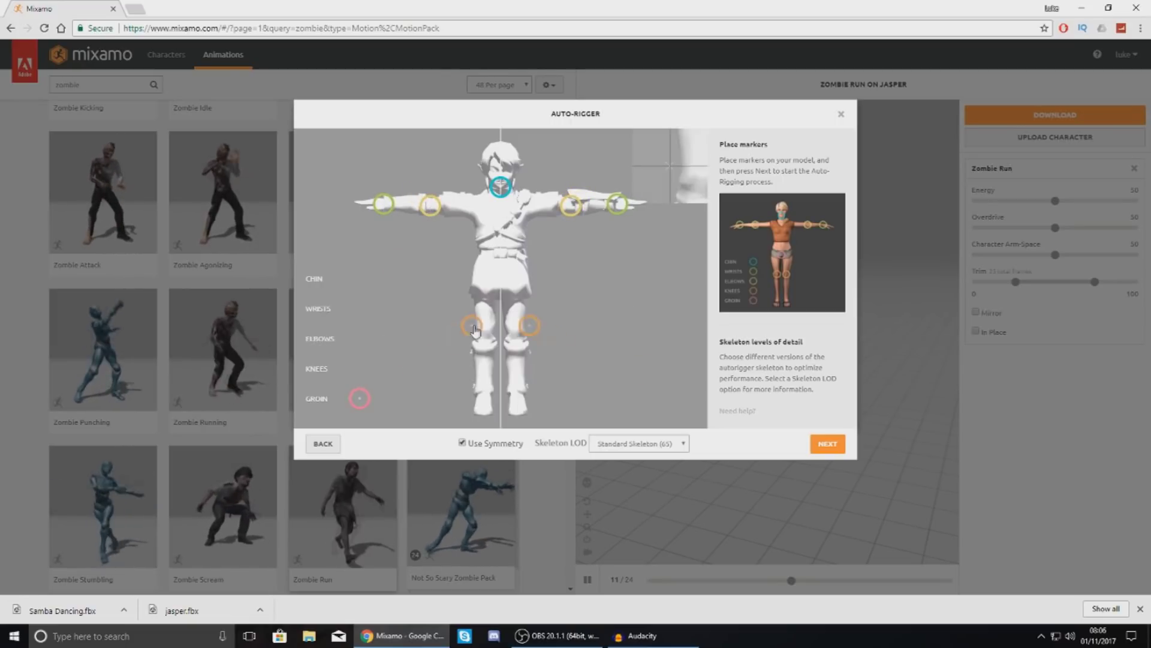
mouse_move(358, 399)
left_mouse_down()
mouse_move(508, 297)
mouse_move(501, 290)
left_mouse_up()
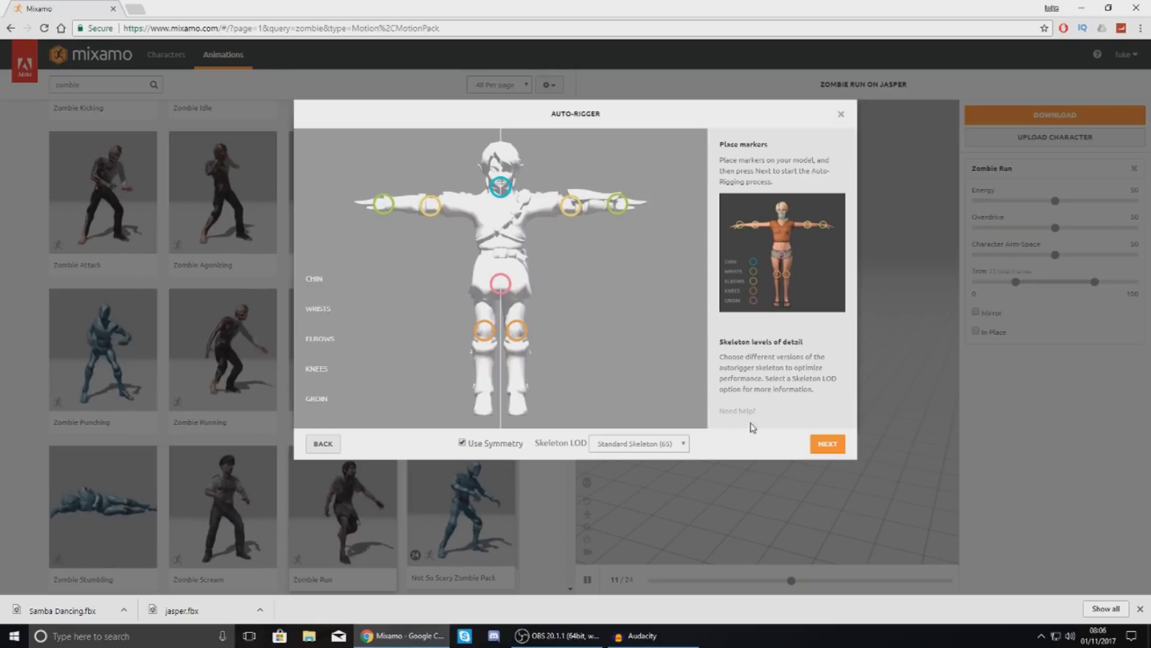
left_click(828, 445)
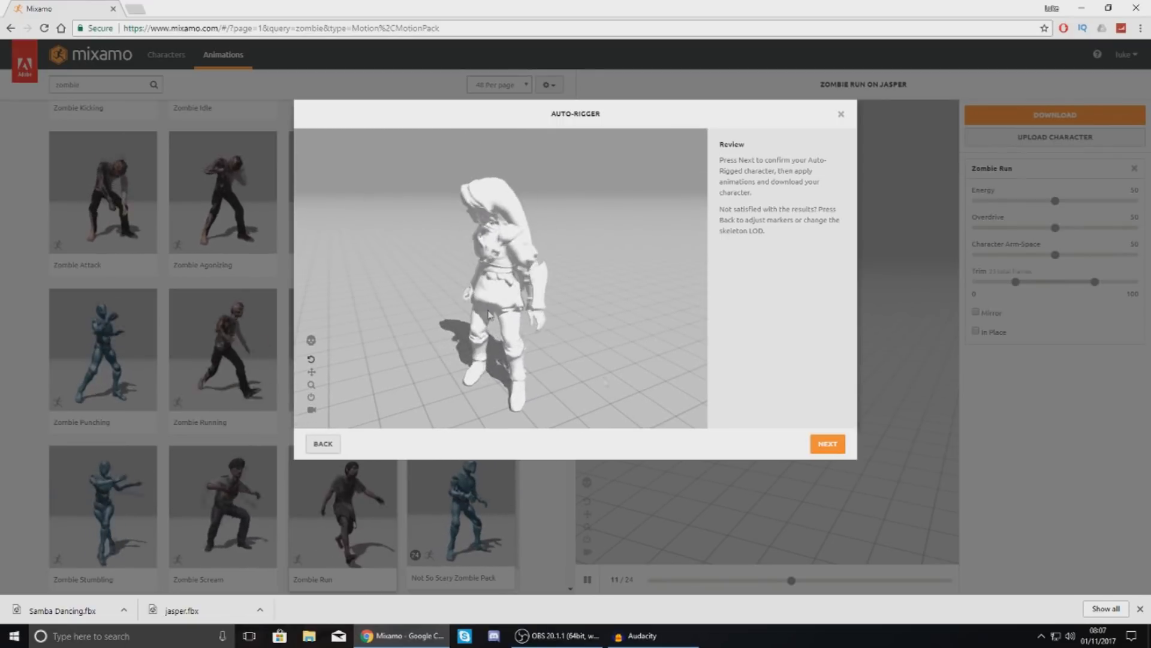
Accept the rigged character and replace Jasper with it.
left_click(830, 447)
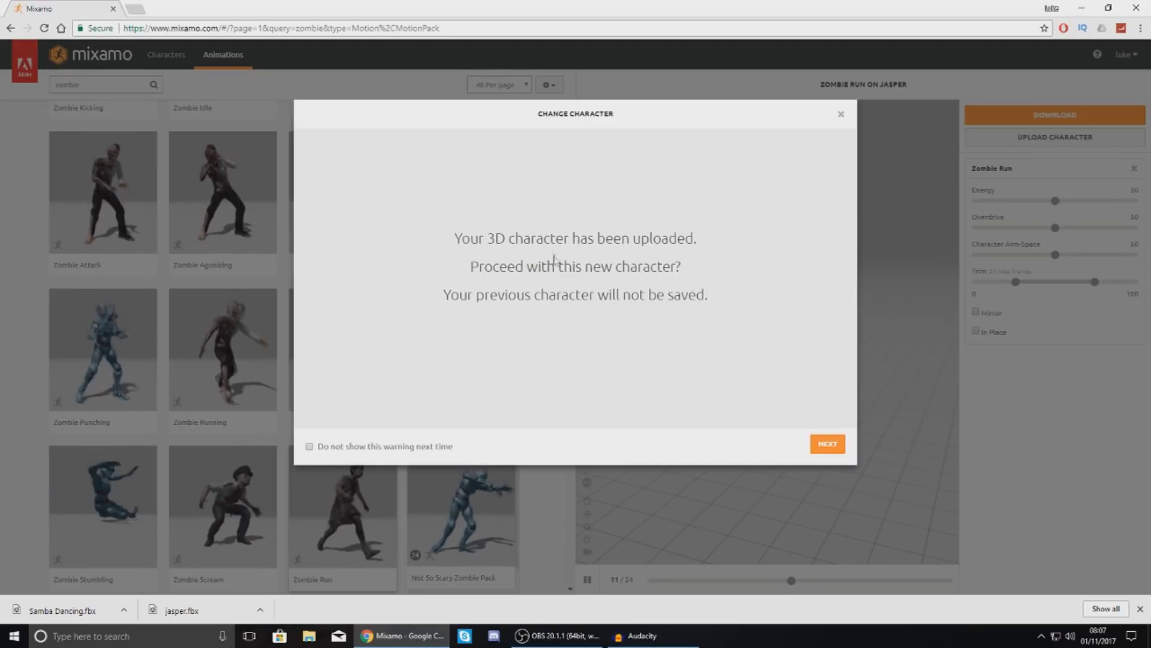
left_click(827, 445)
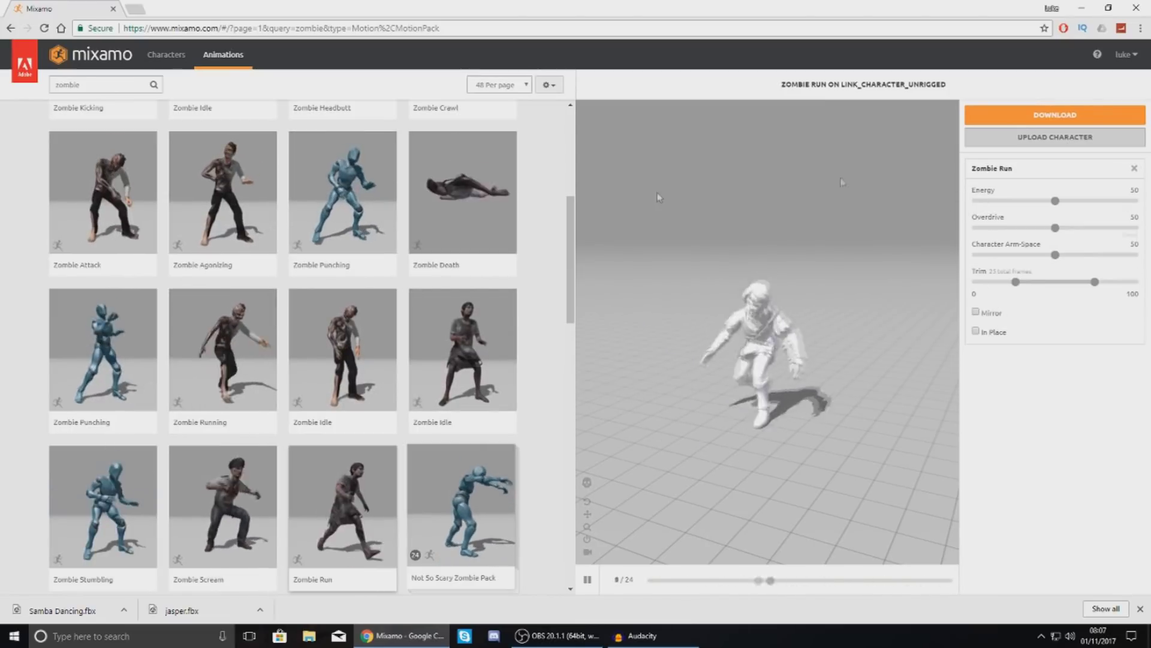
Preview Zombie Punching, then Zombie Death, on link_character_unrigged.
left_click(341, 231)
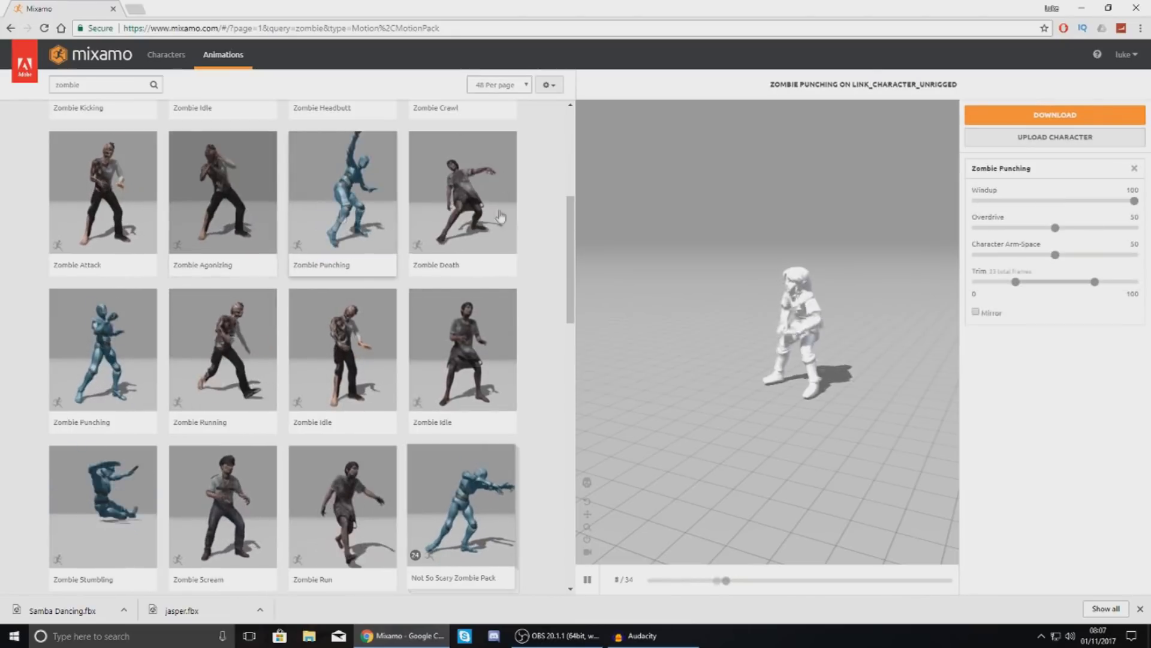
left_click(464, 207)
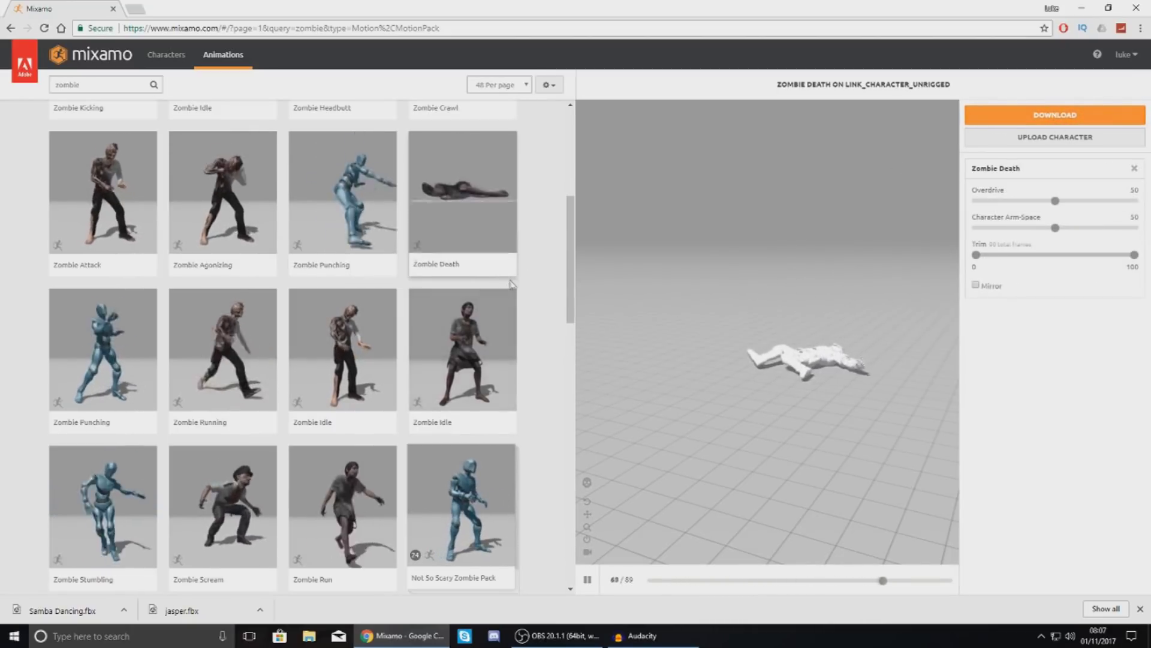
scroll(507, 291, "up", 5)
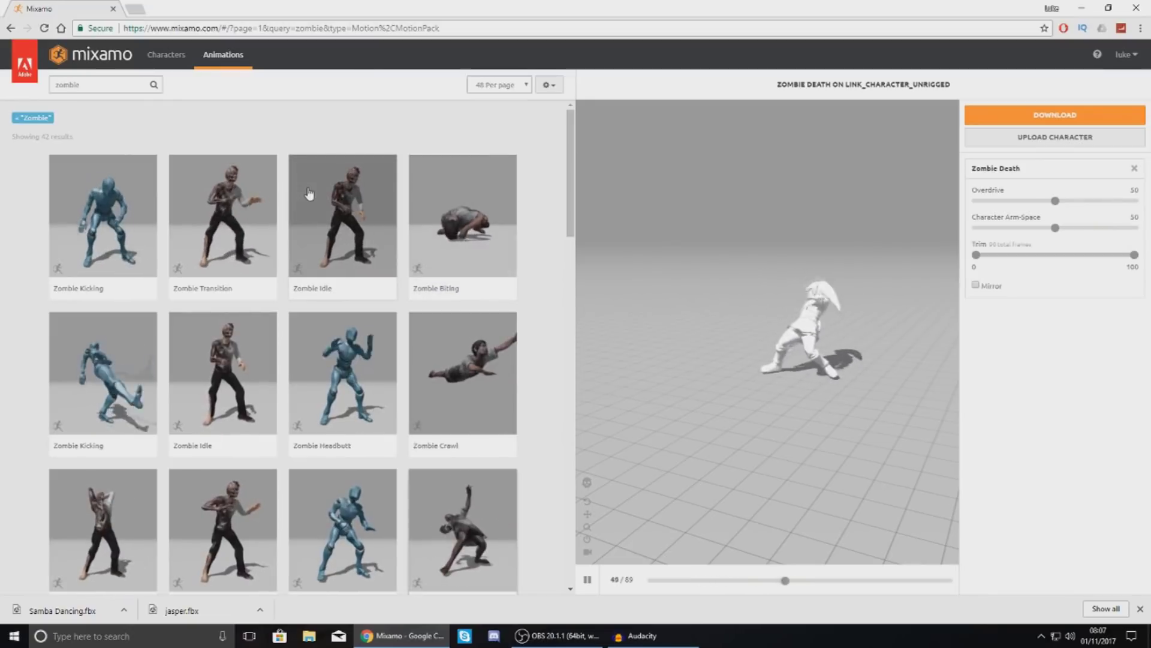